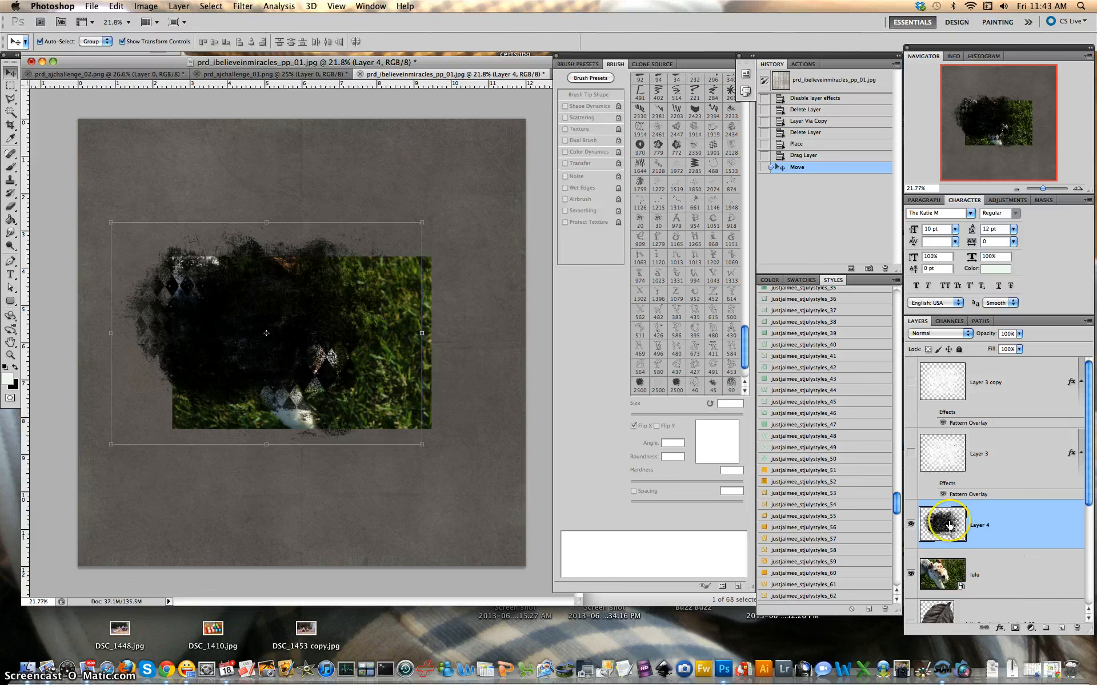
Drag the dark grunge shape on Layer 4 down over the photo, then stack the lulu layer above it
left_click(315, 316)
left_click_drag(315, 315, 341, 322)
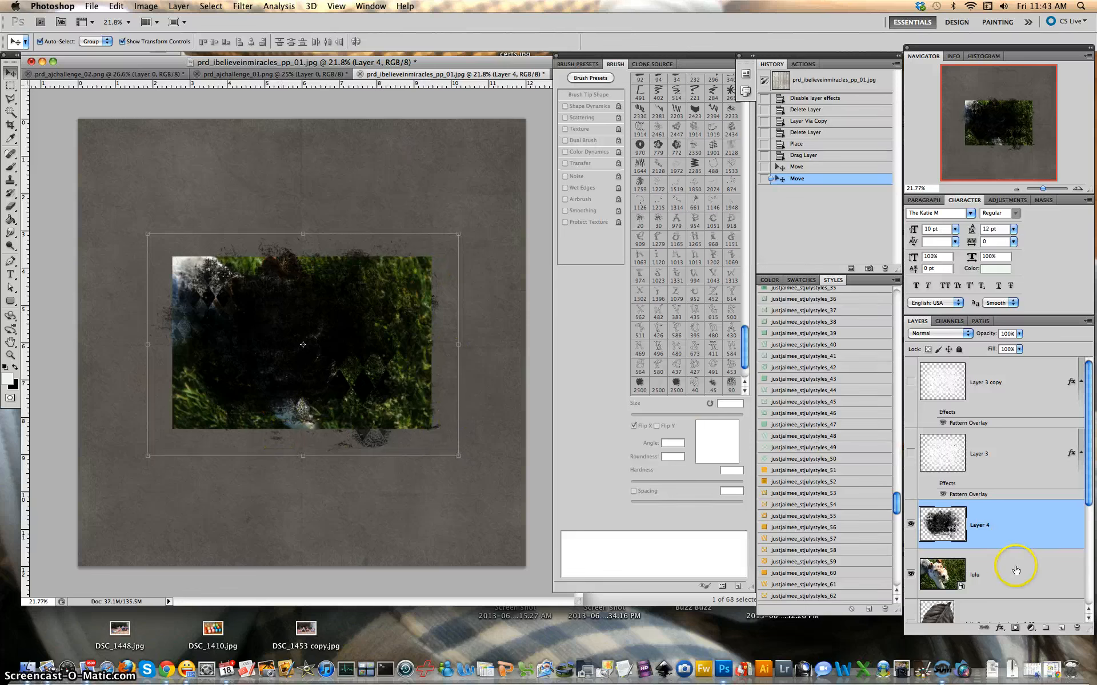
scroll(999, 567, "down", 3)
scroll(1008, 514, "up", 3)
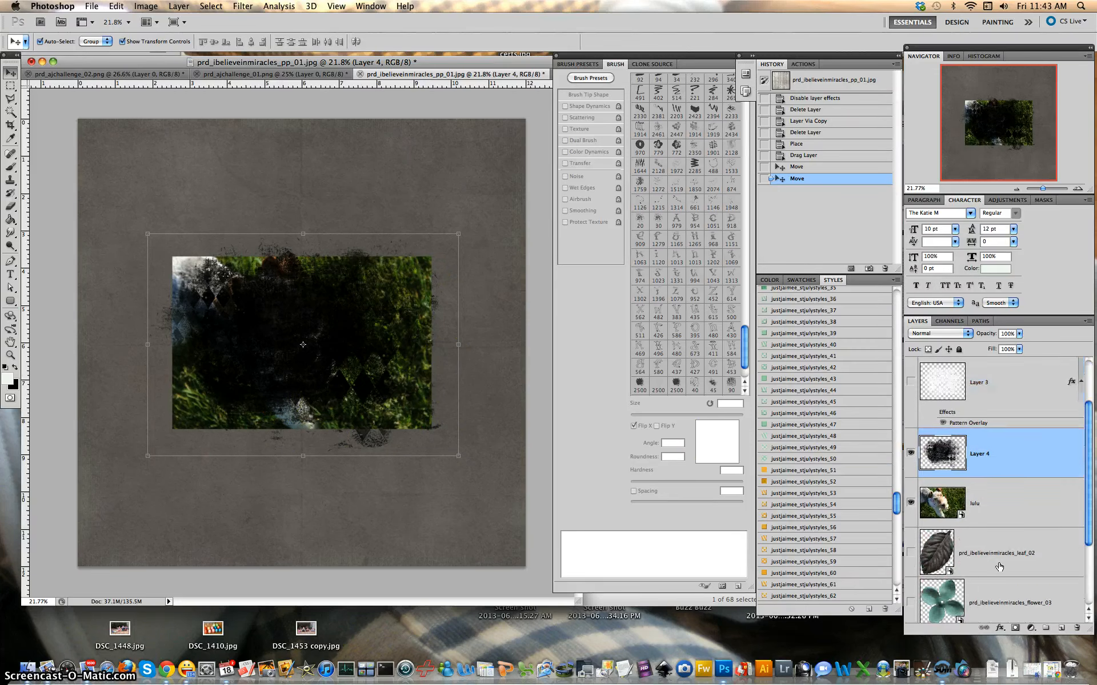
scroll(1016, 553, "down", 2)
left_click_drag(1015, 508, 1015, 460)
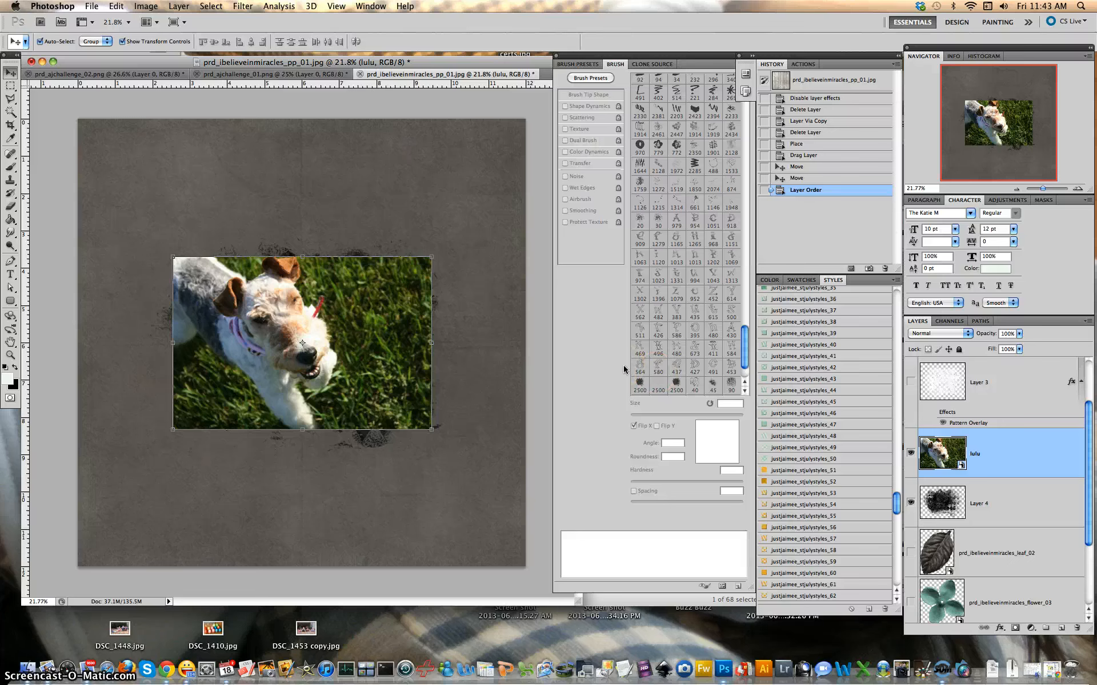
Clip the lulu dog photo to Layer 4 and nudge it slightly up and left
key("super+alt+g")
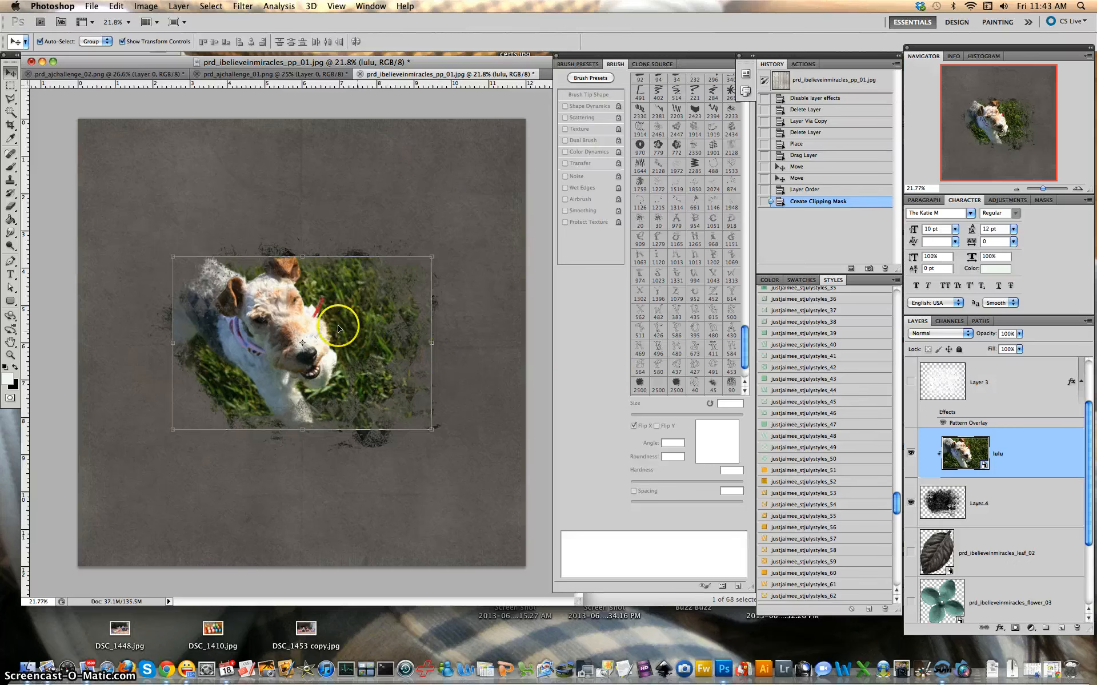
left_click(415, 212)
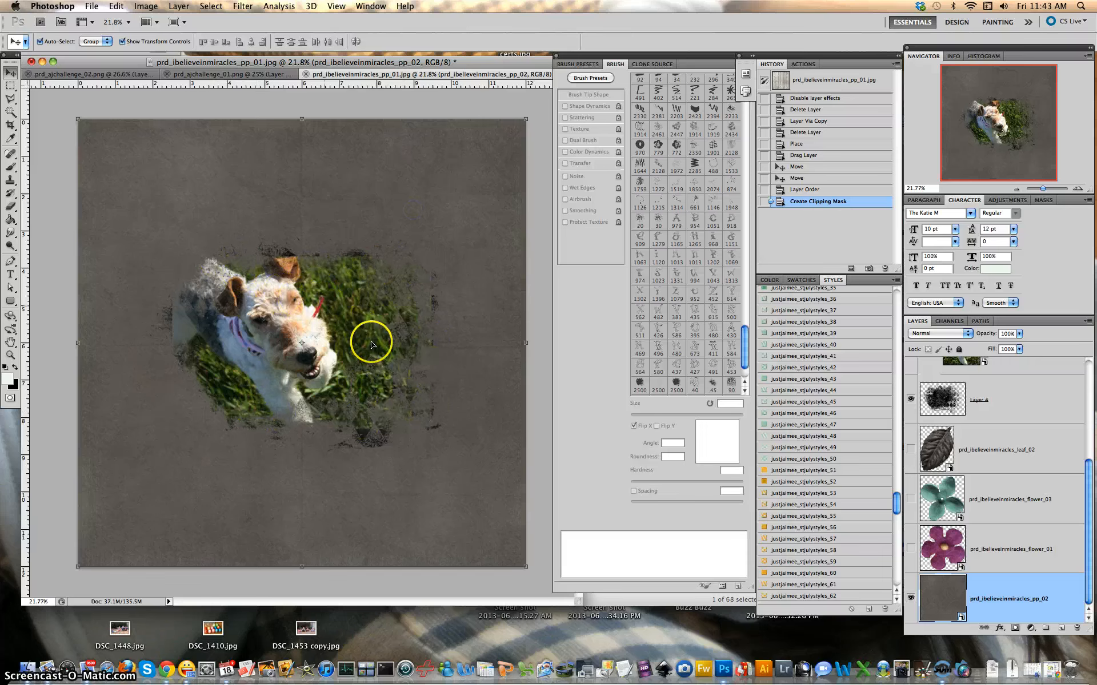
scroll(447, 382, "up", 2)
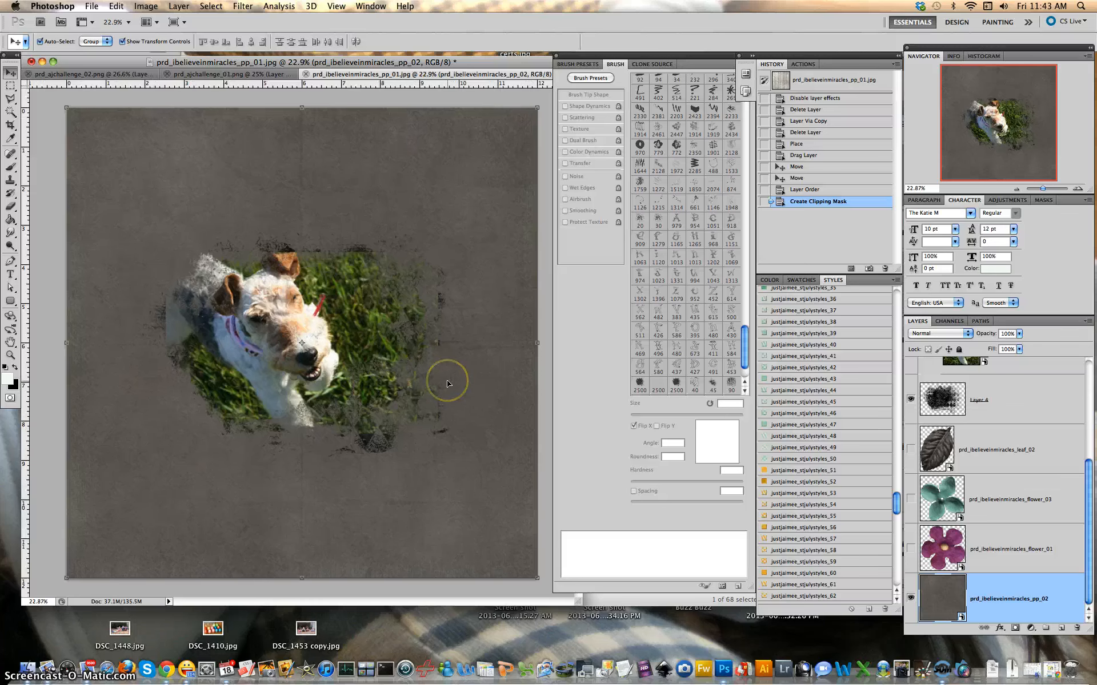
scroll(448, 382, "down", 1)
scroll(1007, 425, "up", 4)
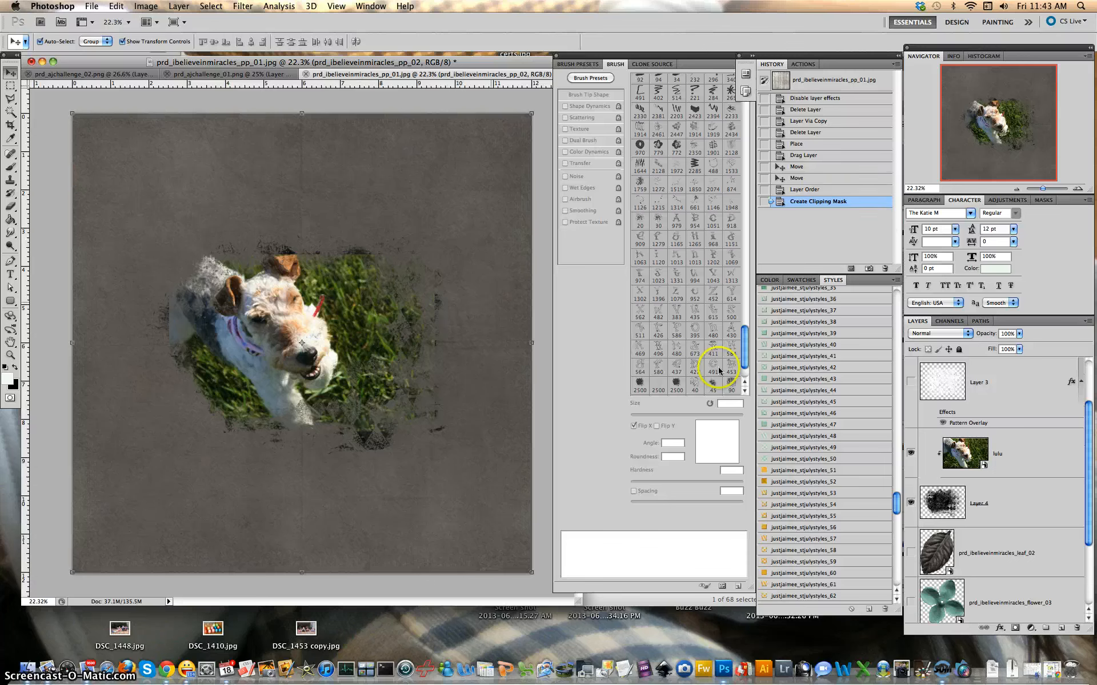
left_click(1019, 464)
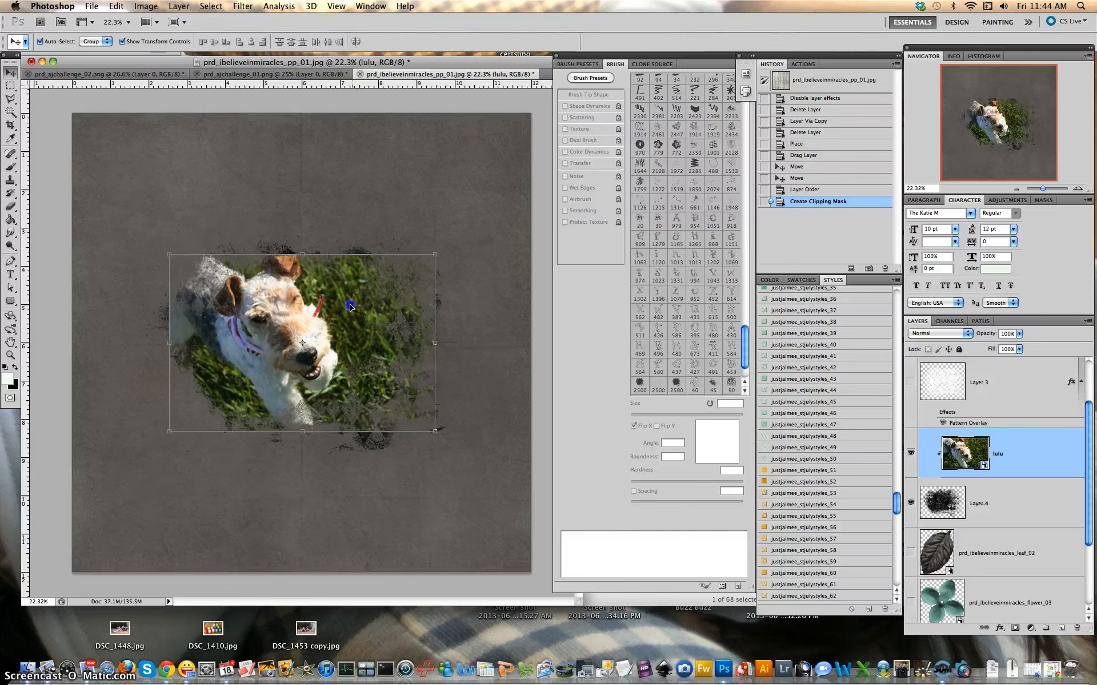
left_click_drag(350, 314, 338, 309)
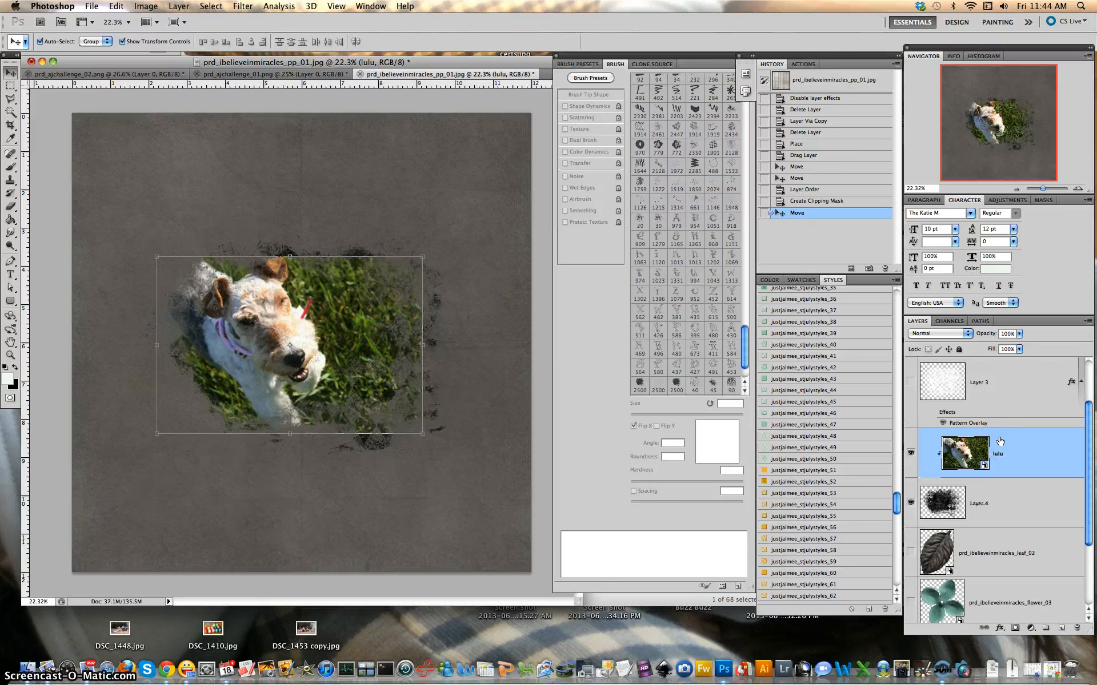
Duplicate lulu as a 'lulu copy' clipped to the grunge shape, undoing a stray move
key("ctrl+j")
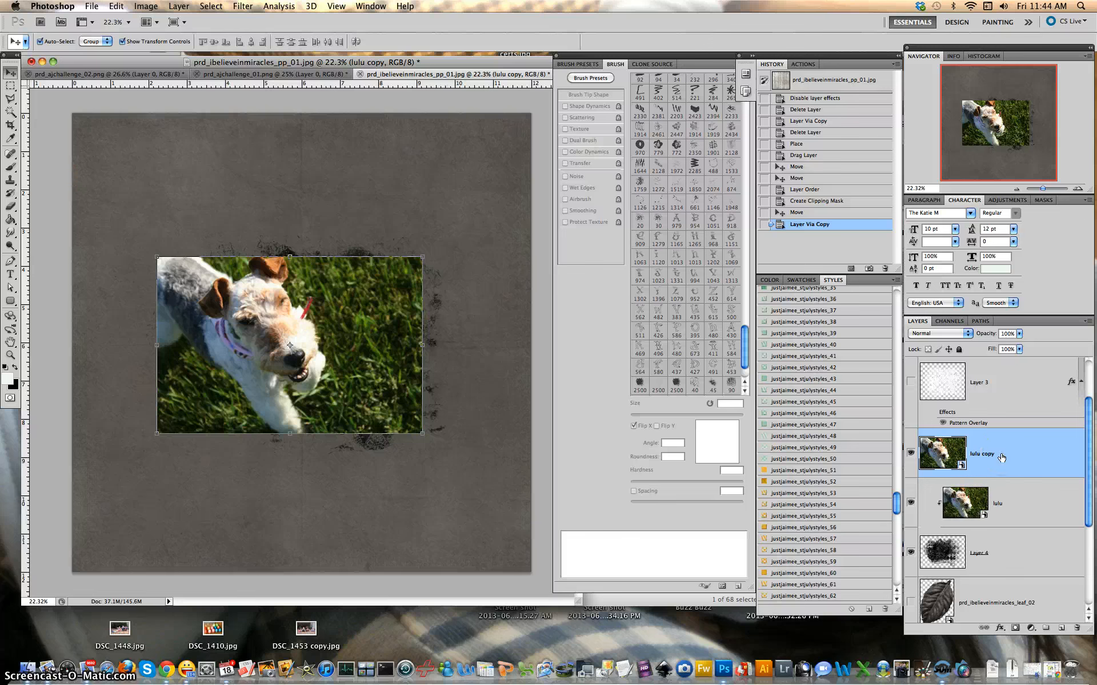
key("ctrl+alt+g")
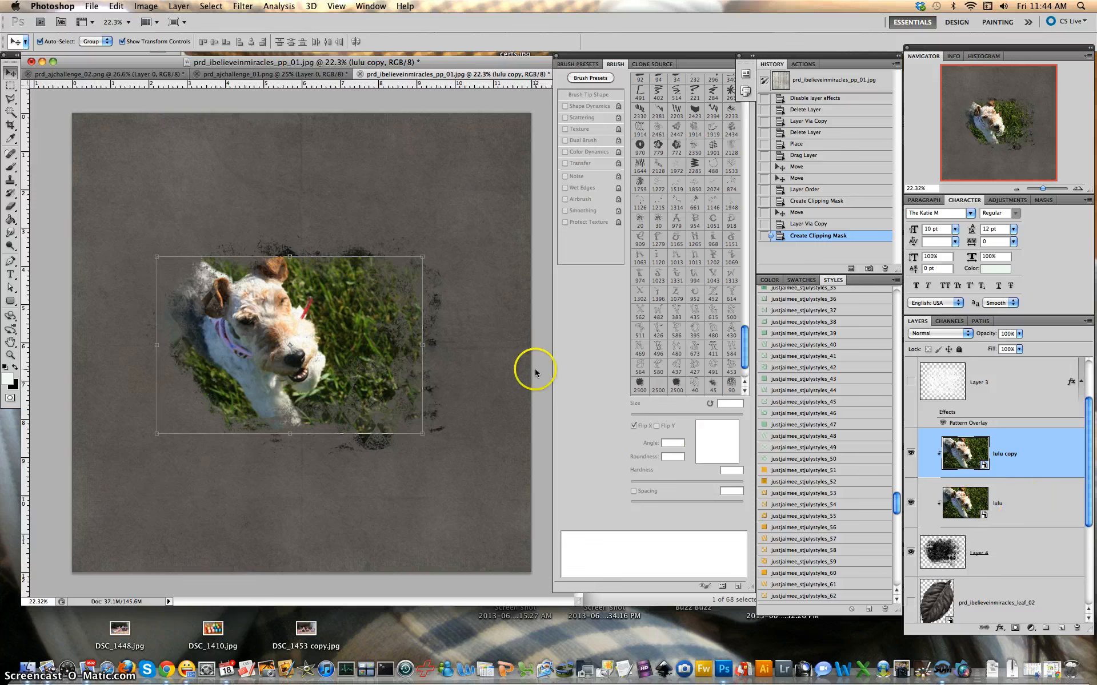
left_click(1027, 510)
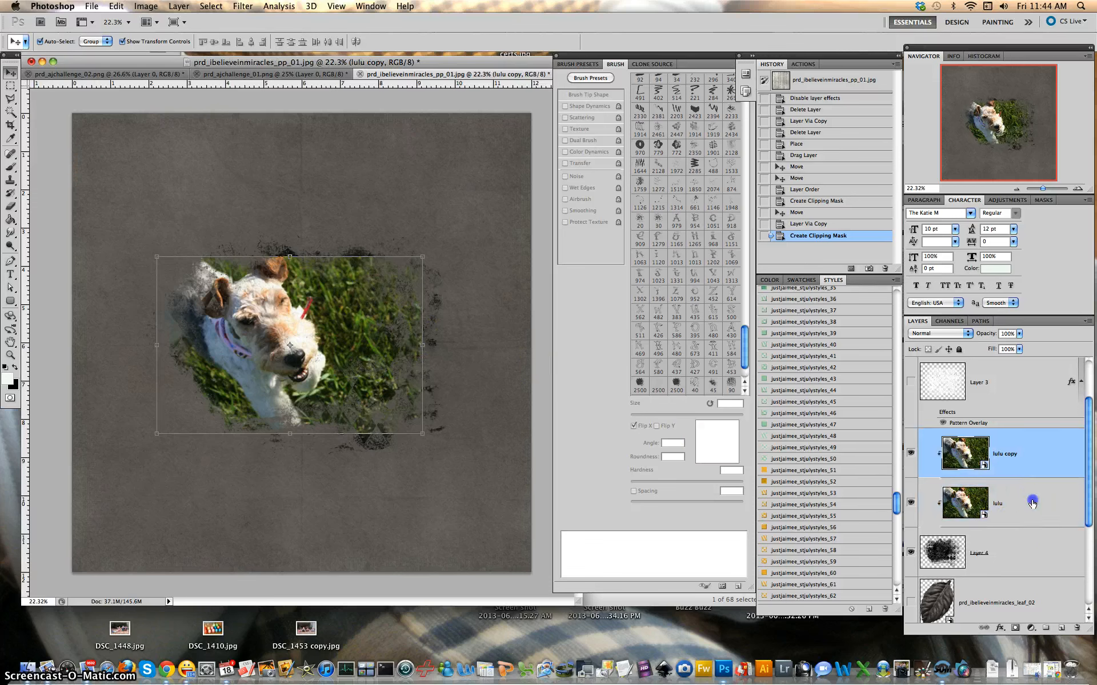
left_click(1025, 463)
left_click_drag(313, 334, 287, 317)
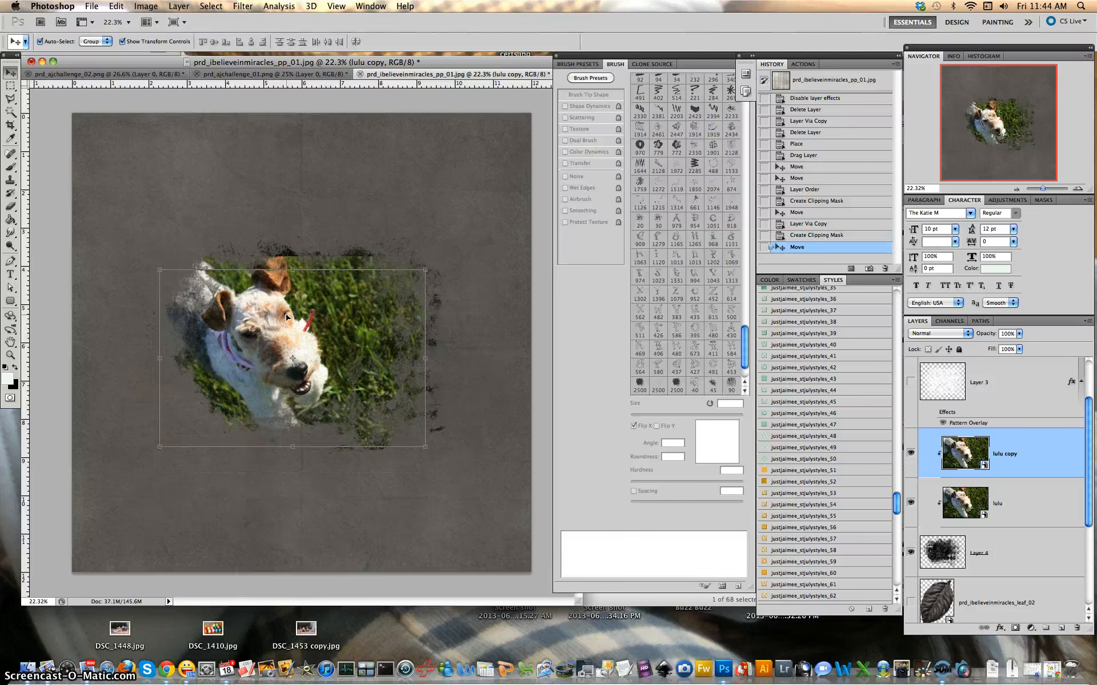
key("super+z")
Turn off Auto-Select and move the original lulu photo upward so grass fills higher
left_click(1023, 511)
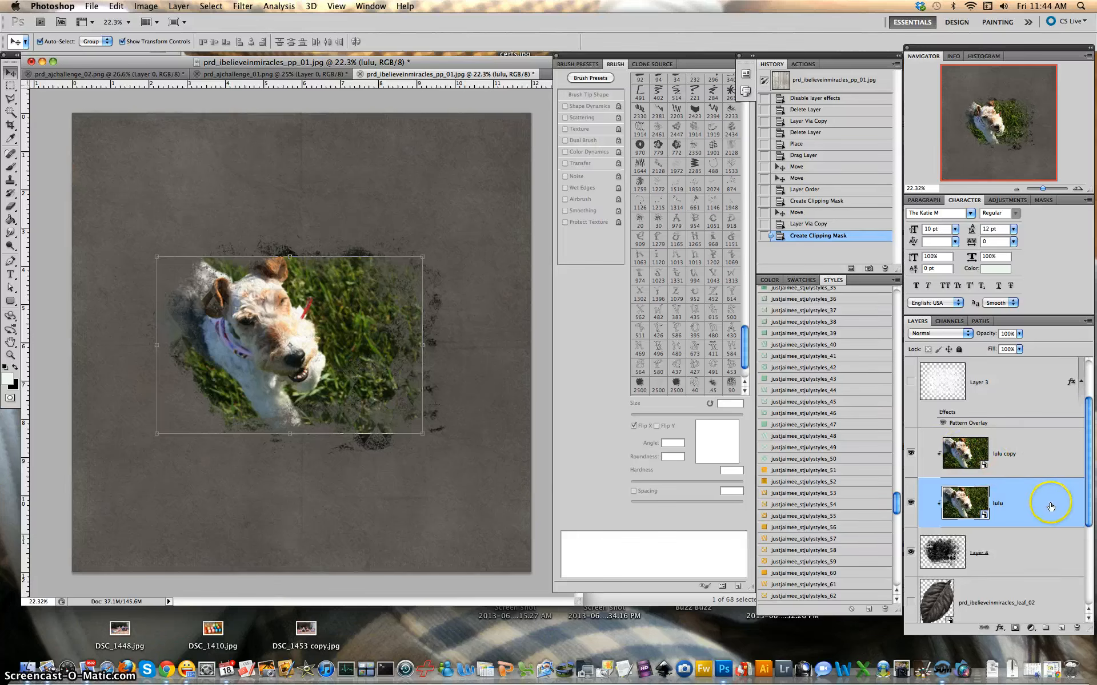
left_click(40, 42)
left_click(332, 305)
left_click_drag(332, 304, 360, 379)
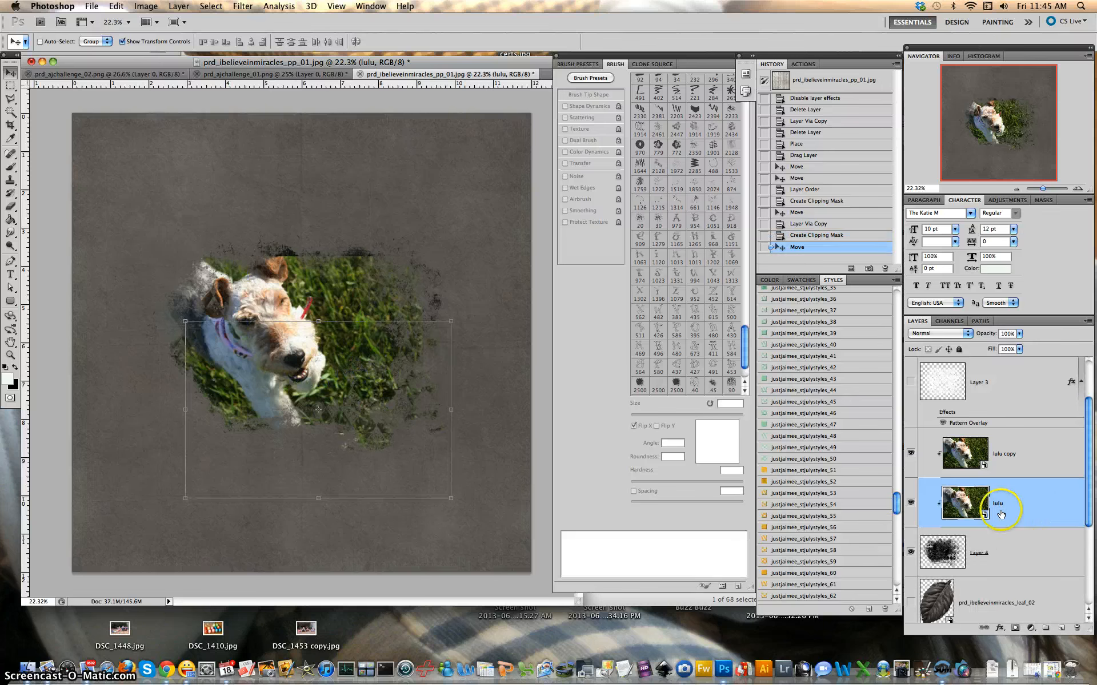
left_click_drag(379, 441, 369, 373)
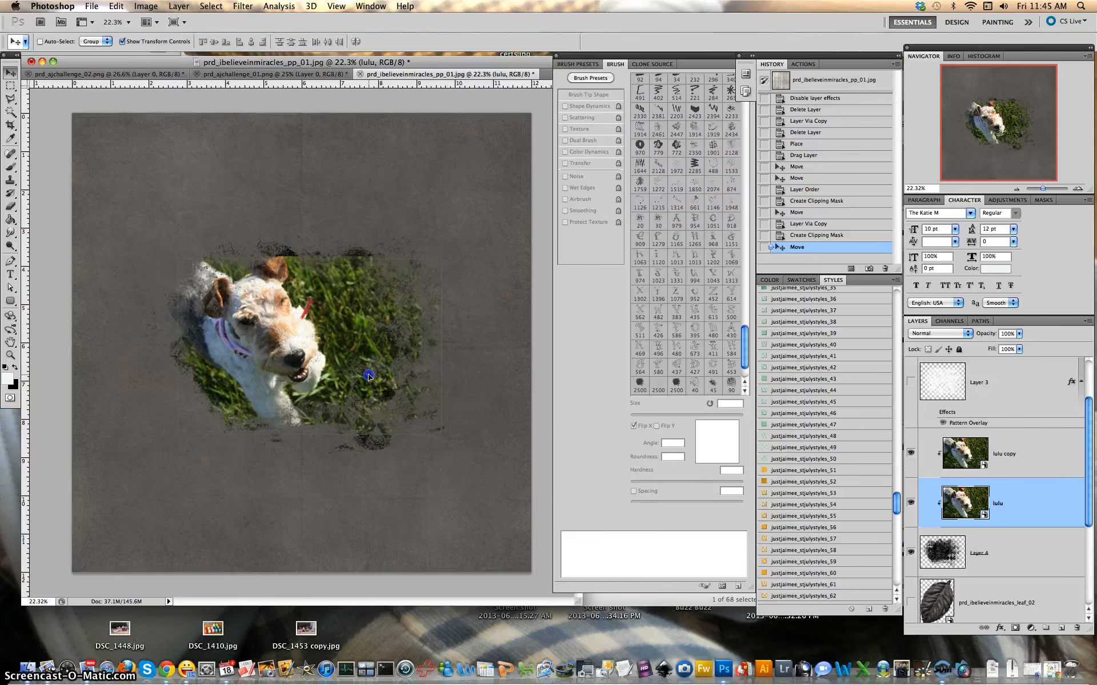
left_click_drag(368, 372, 370, 401)
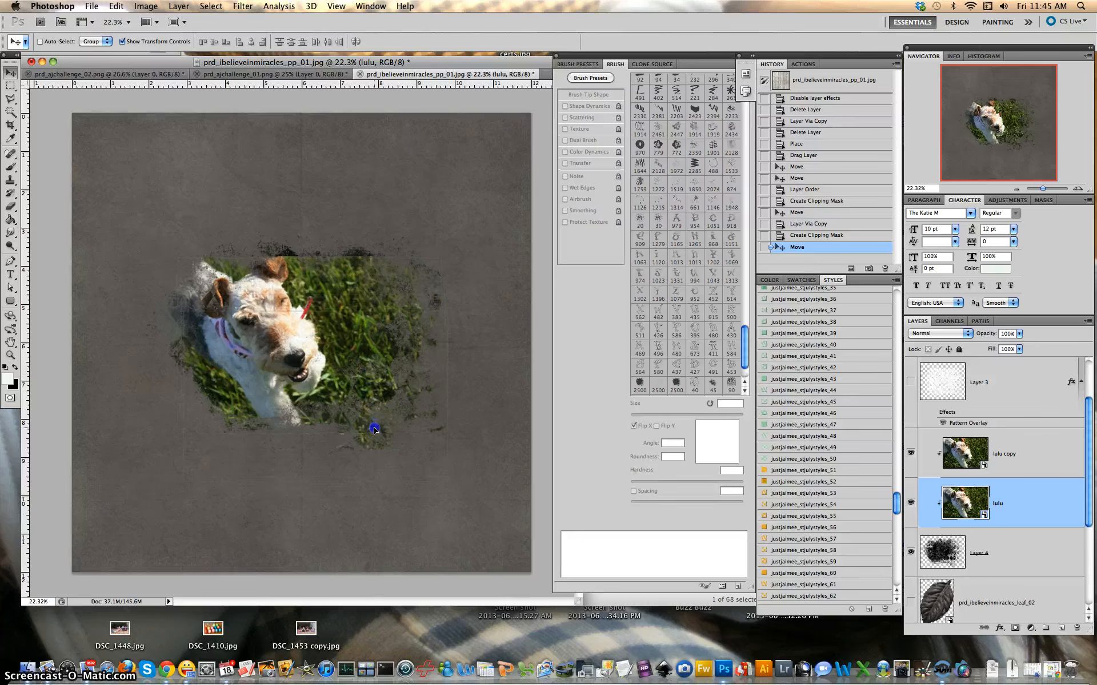
left_click_drag(373, 429, 379, 400)
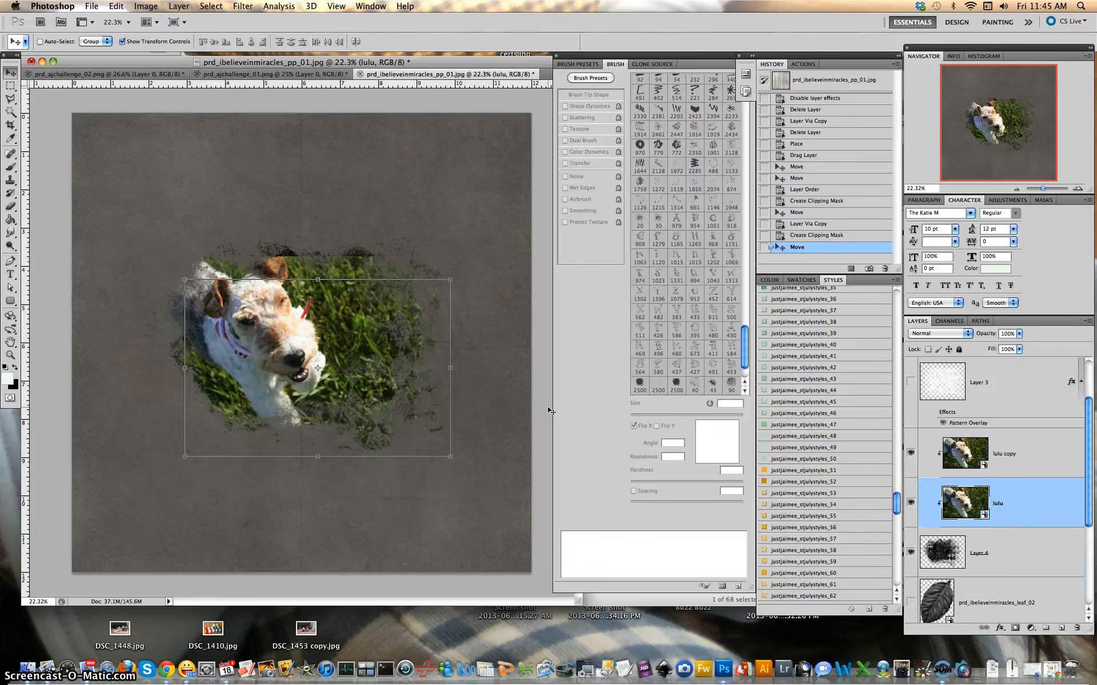
Add a clipped 'lulu copy 2' and move it up to fill the shape's top edge
key("super+j")
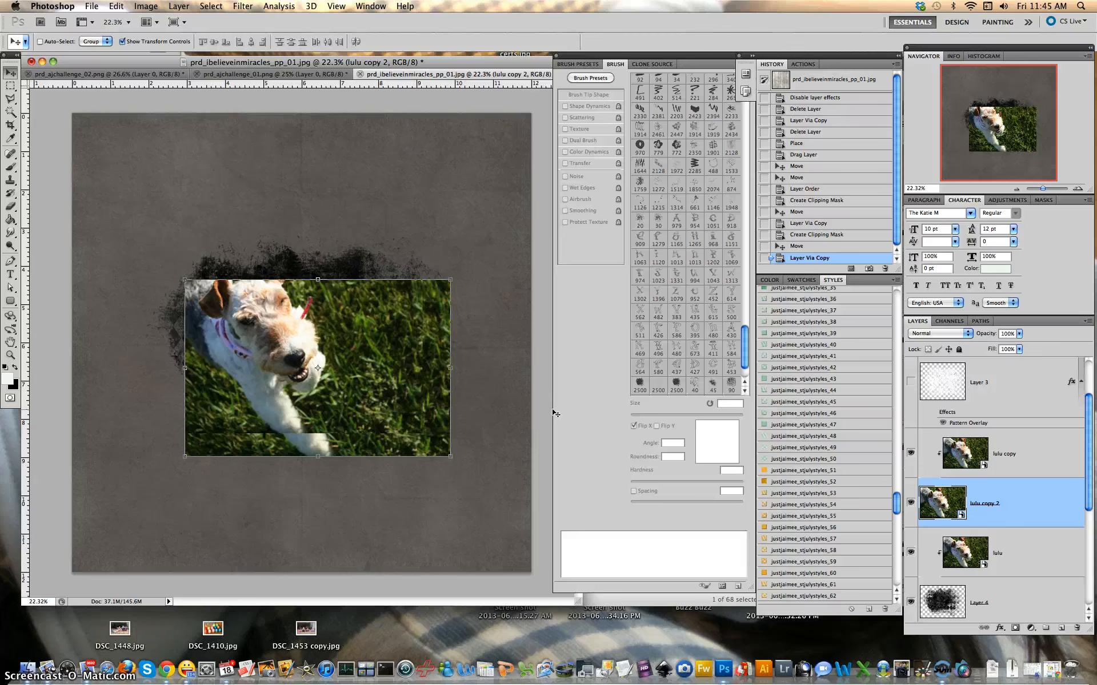
key("super+alt+g")
left_click(520, 377)
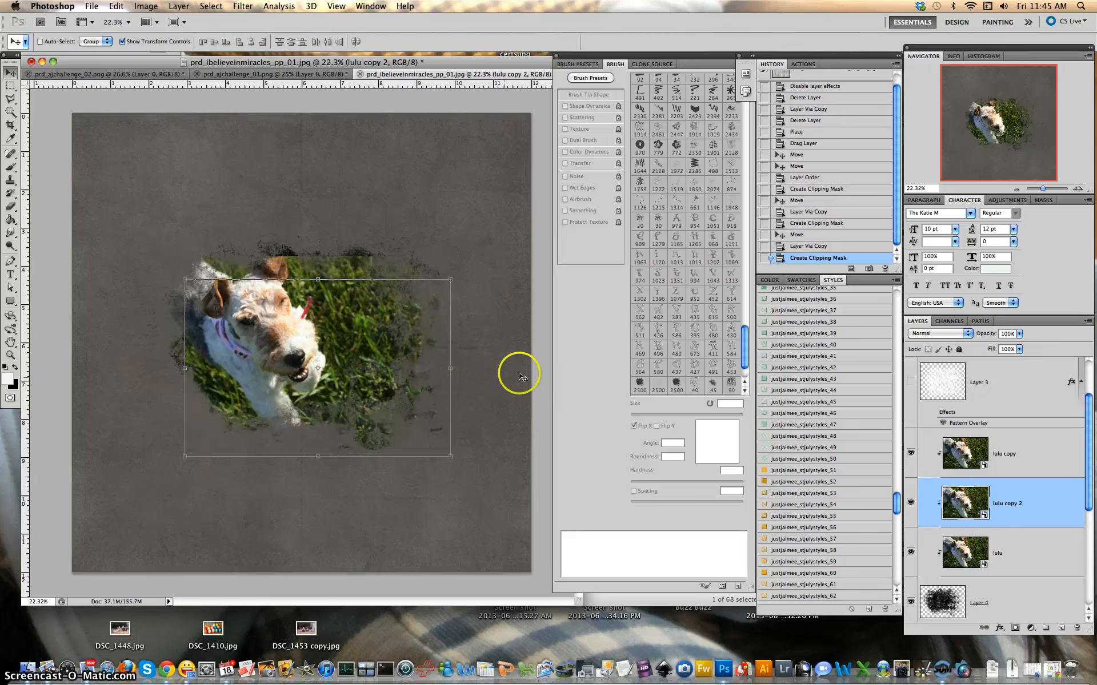
left_click_drag(351, 325, 165, 176)
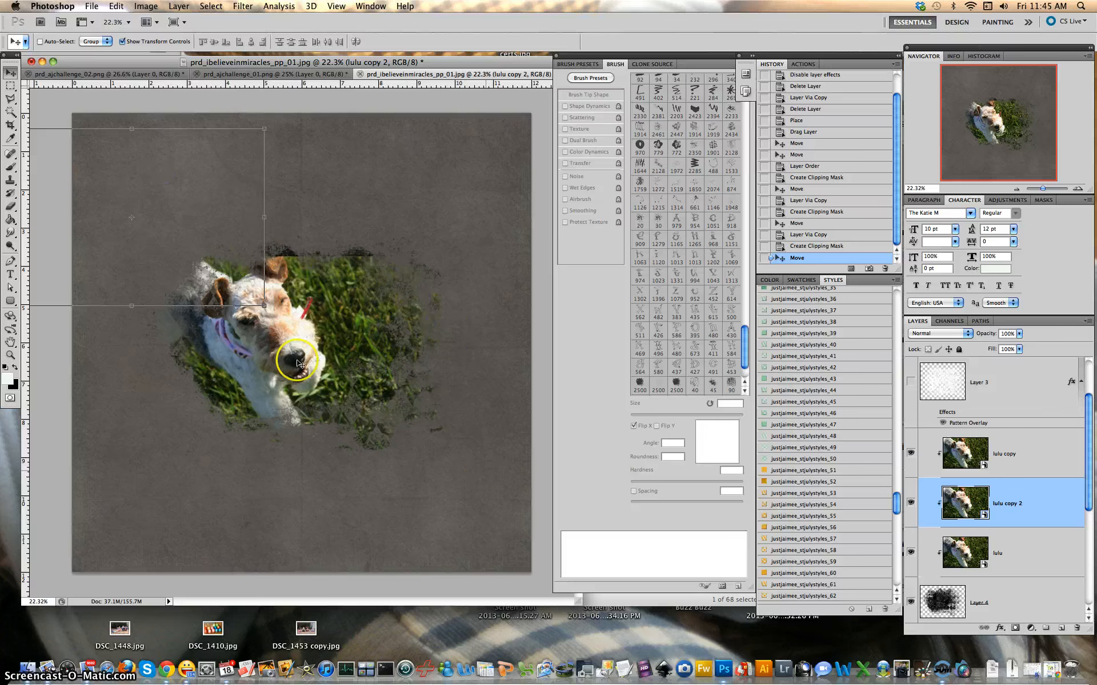
Hide and re-show the grunge Layer 4, then select the original lulu layer
scroll(1019, 486, "up", 2)
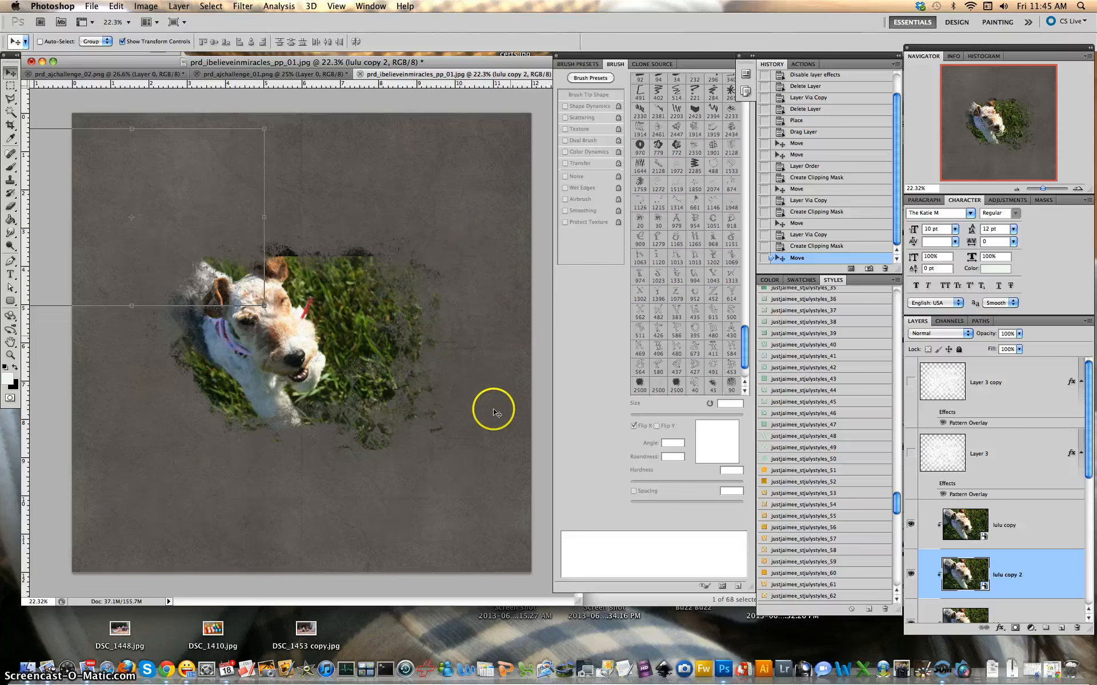
scroll(1016, 550, "down", 4)
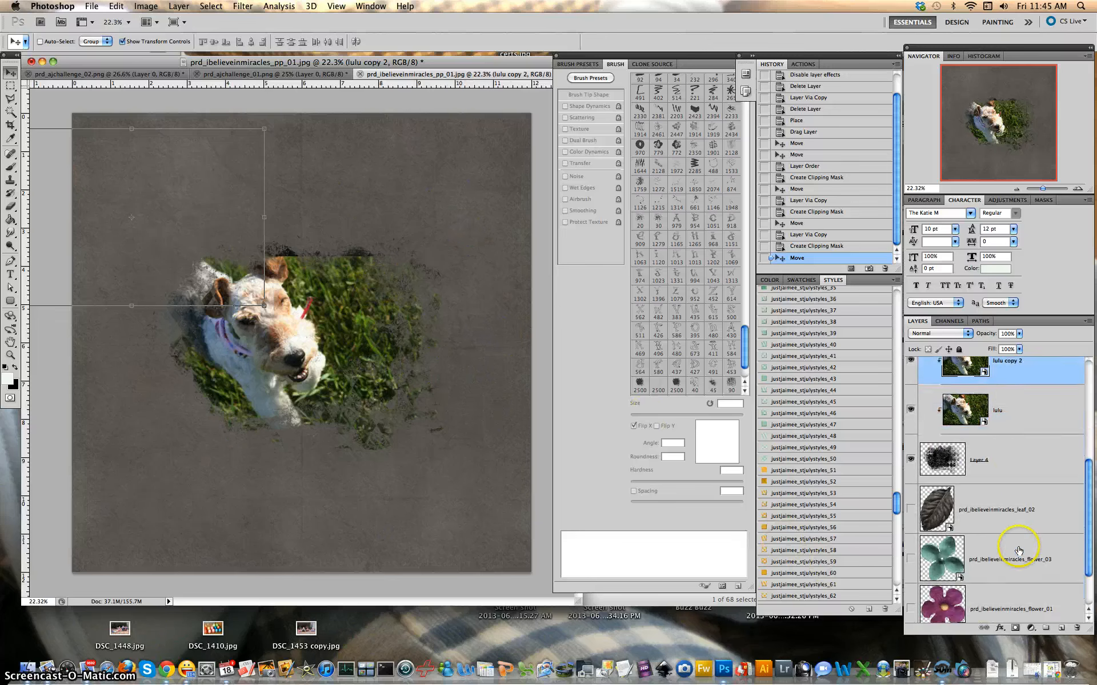
scroll(1018, 550, "up", 3)
left_click(1023, 454)
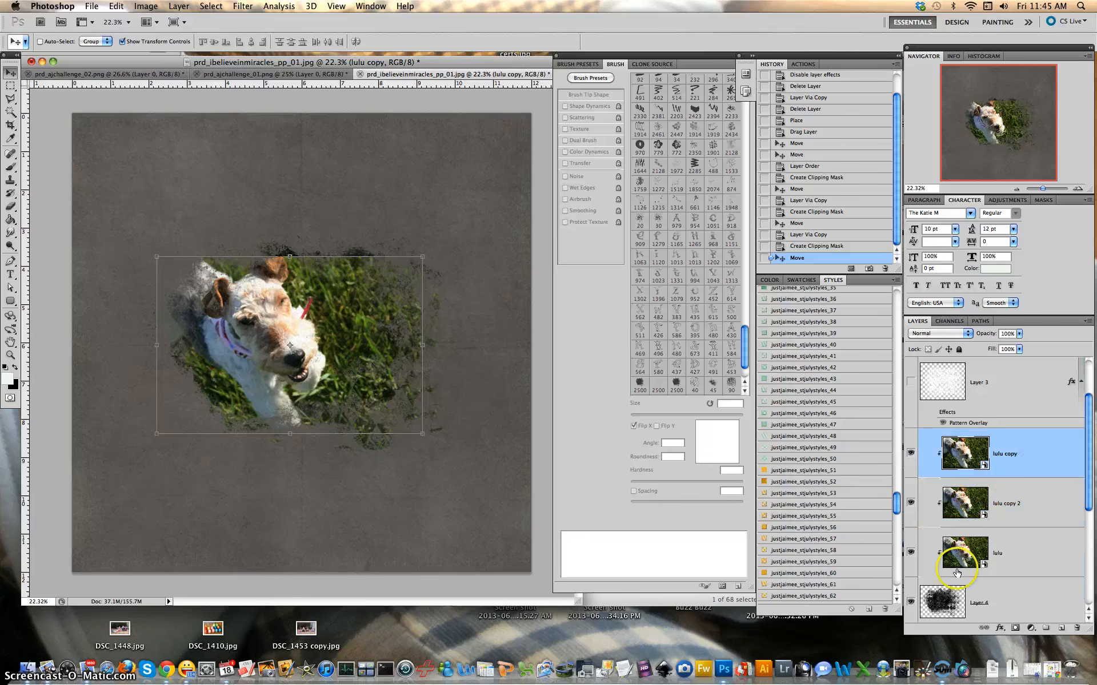
left_click(912, 600)
scroll(993, 457, "up", 2)
scroll(993, 458, "down", 6)
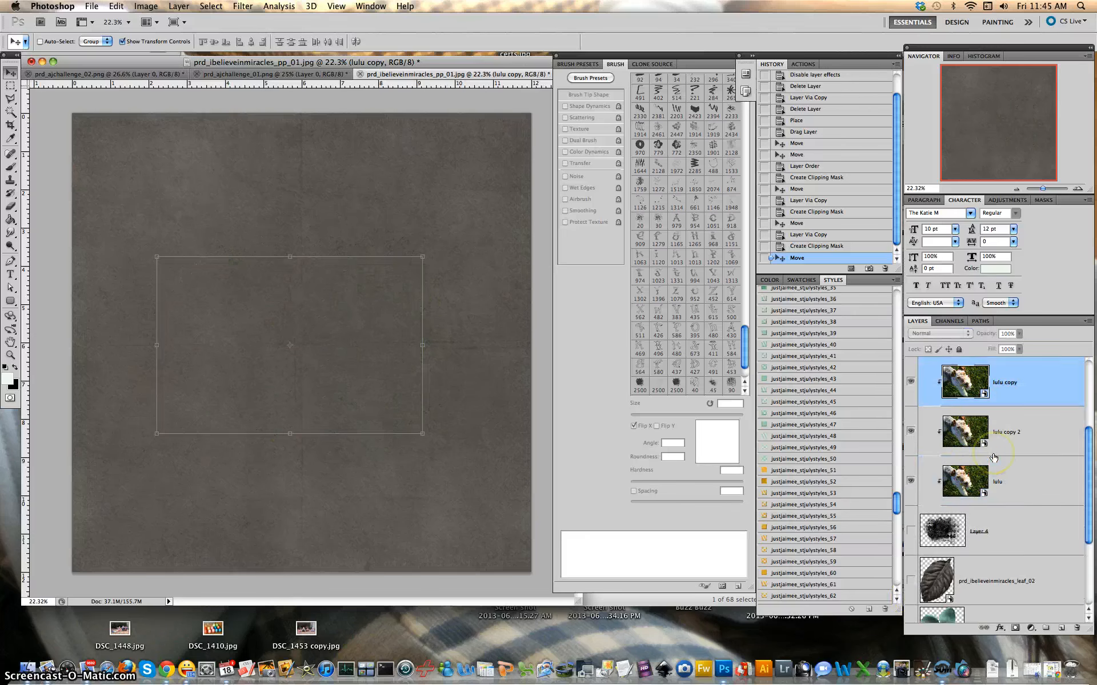
scroll(994, 457, "up", 4)
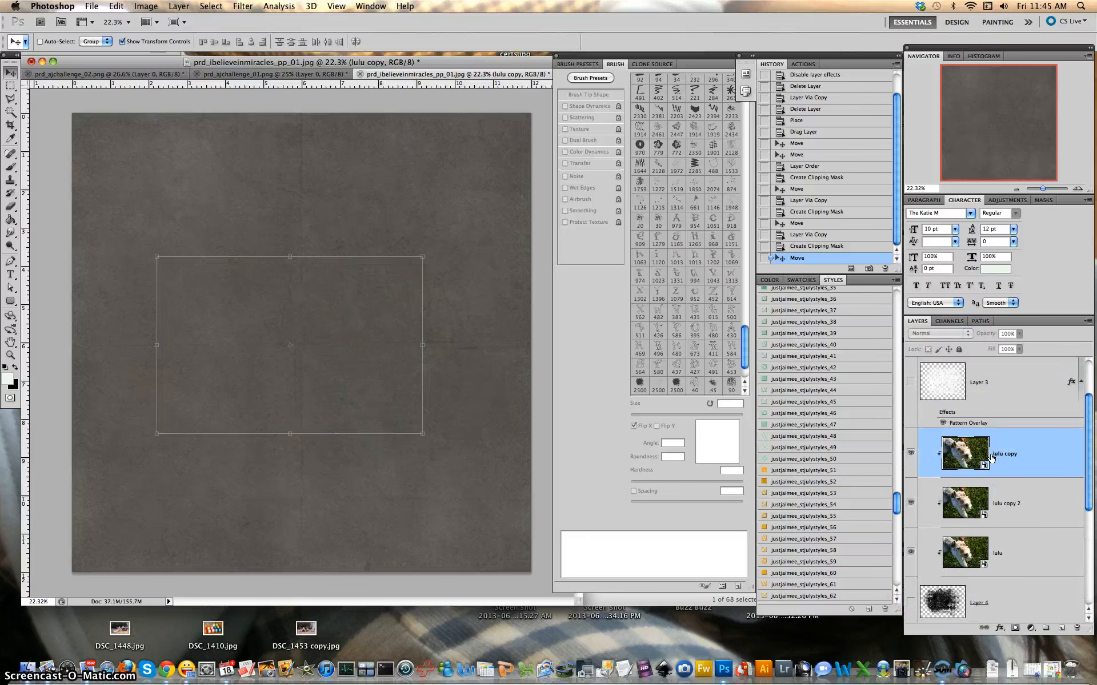
left_click(910, 602)
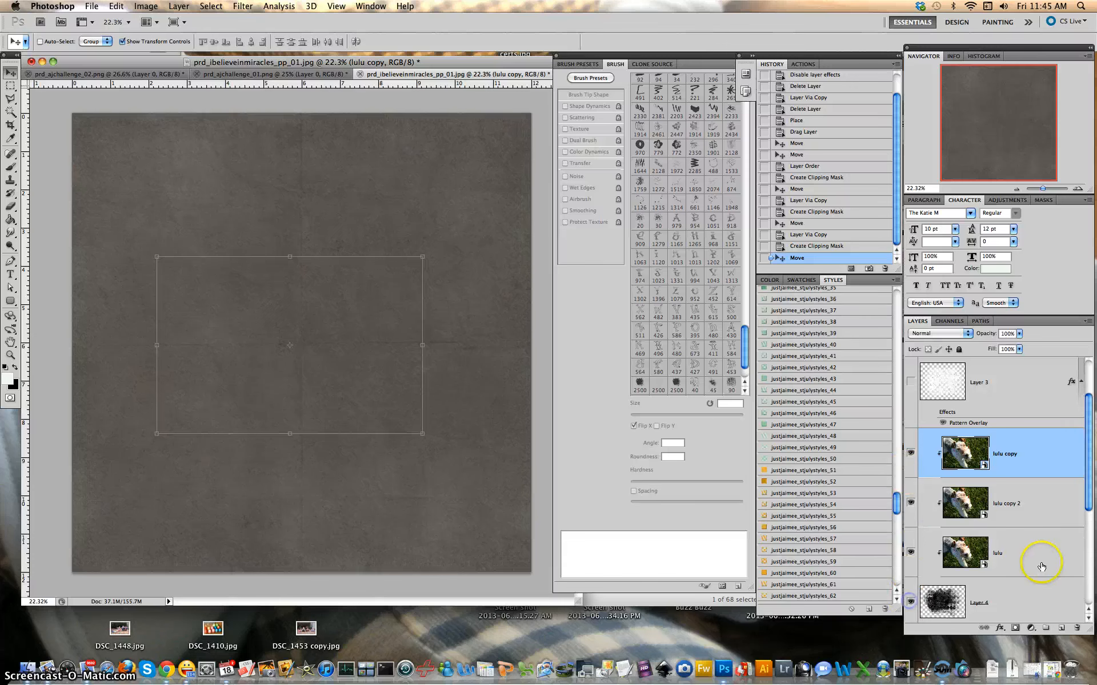
left_click(1040, 558)
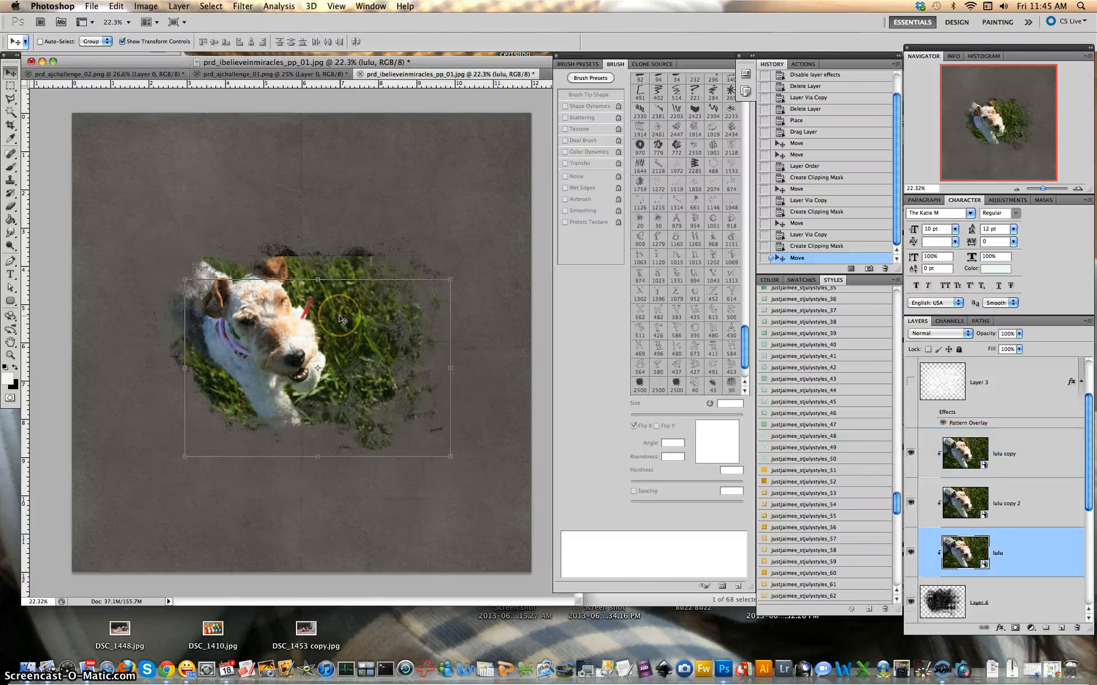
Create a clipped 'lulu copy 3', flip it vertically, and move it up toward the page top
key("ctrl+j")
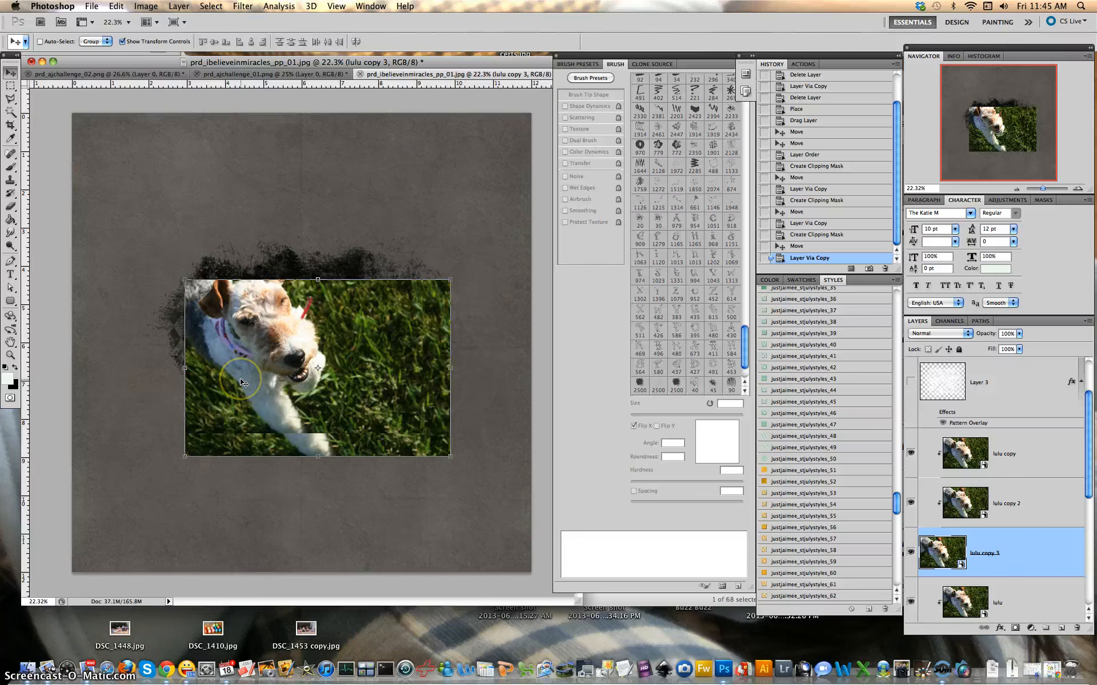
key("ctrl+alt+g")
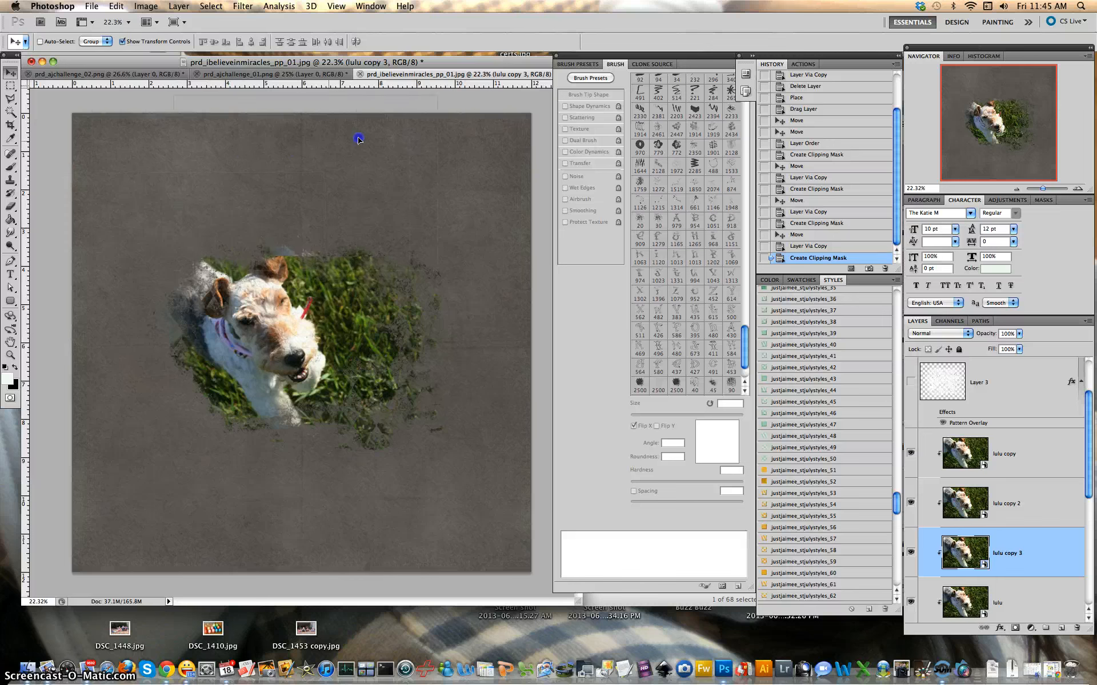
left_click_drag(351, 331, 351, 337)
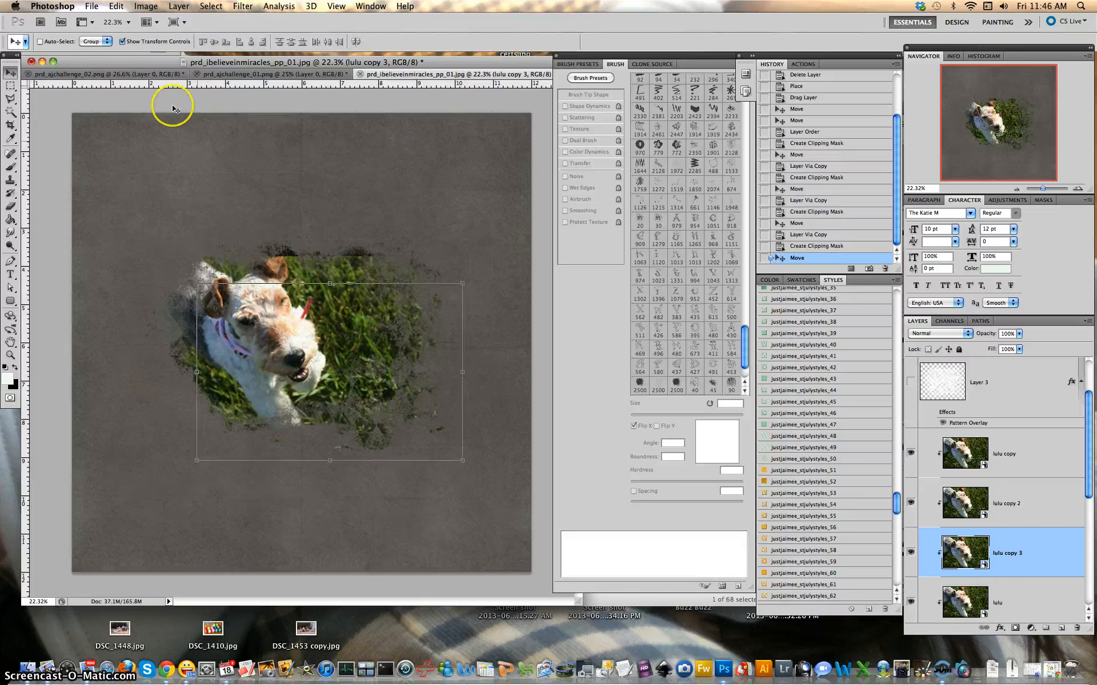
left_click(117, 5)
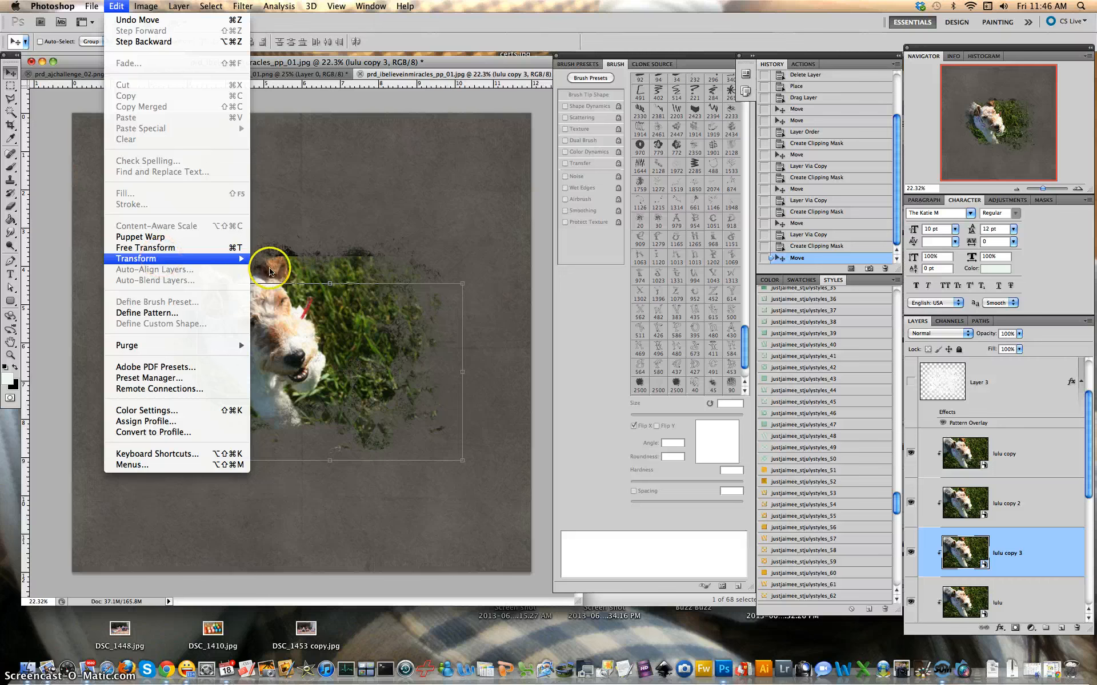
mouse_move(246, 258)
left_click(298, 411)
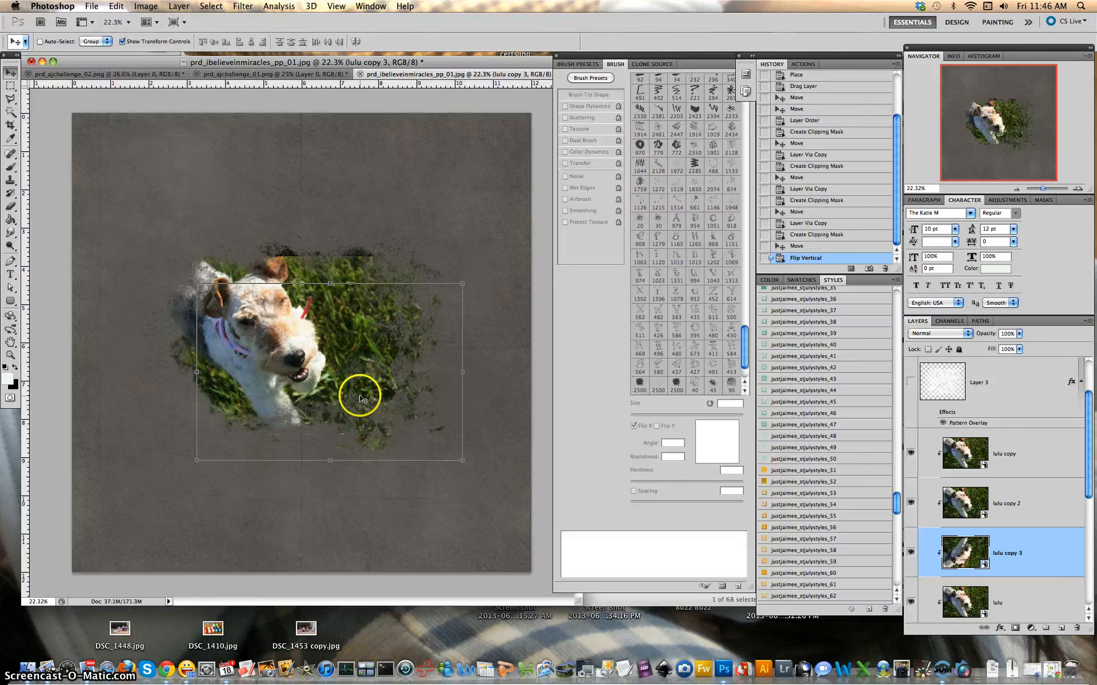
left_click_drag(358, 392, 276, 213)
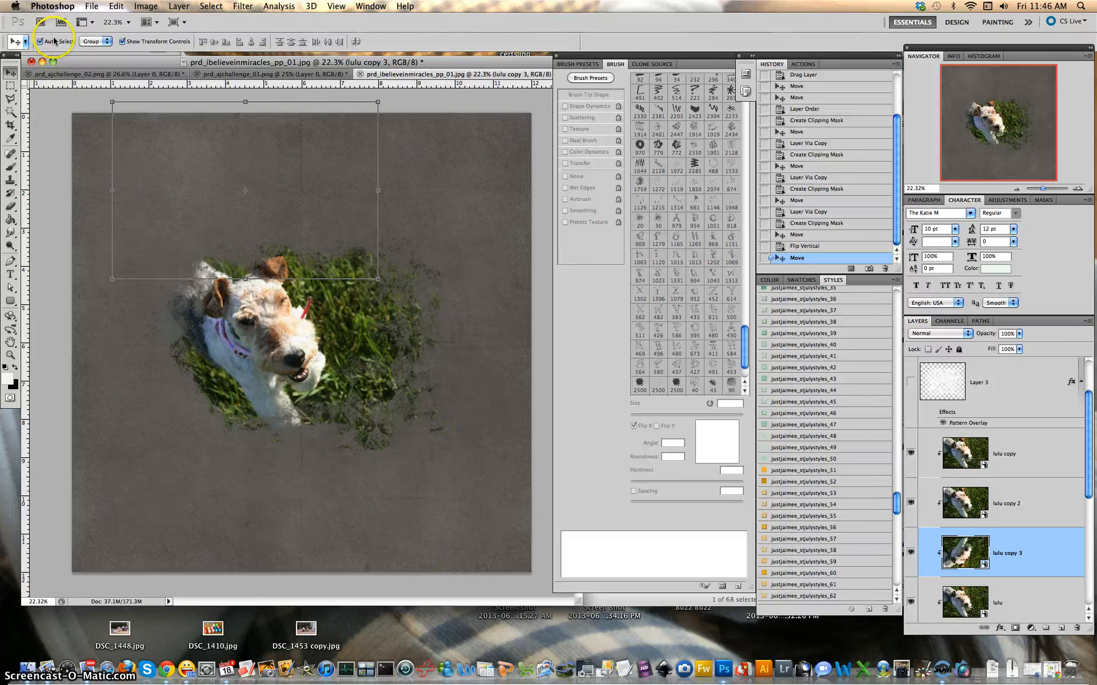
Merge the four lulu dog layers into one layer
left_click(1041, 454)
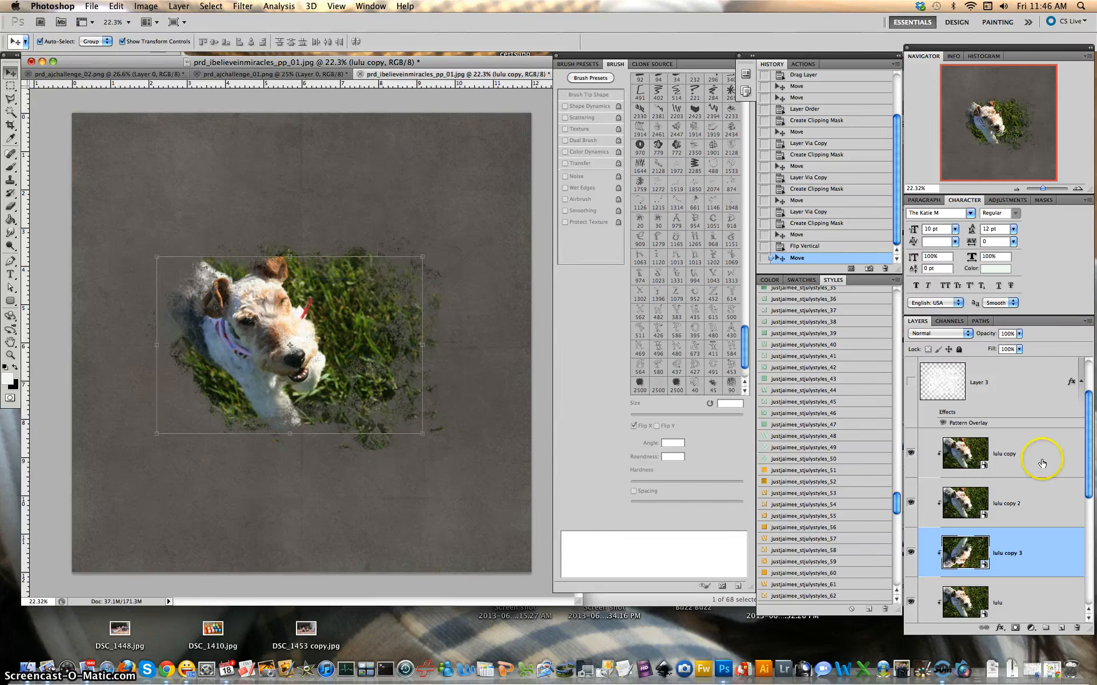
scroll(1038, 497, "down", 2)
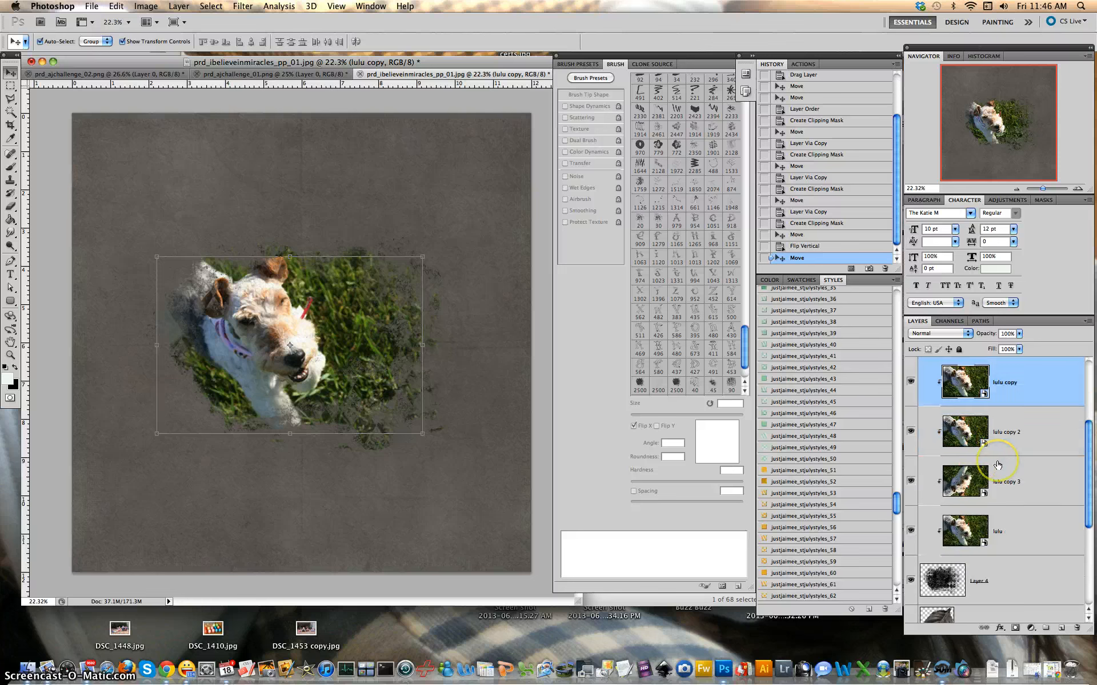
left_click(1035, 520, "shift")
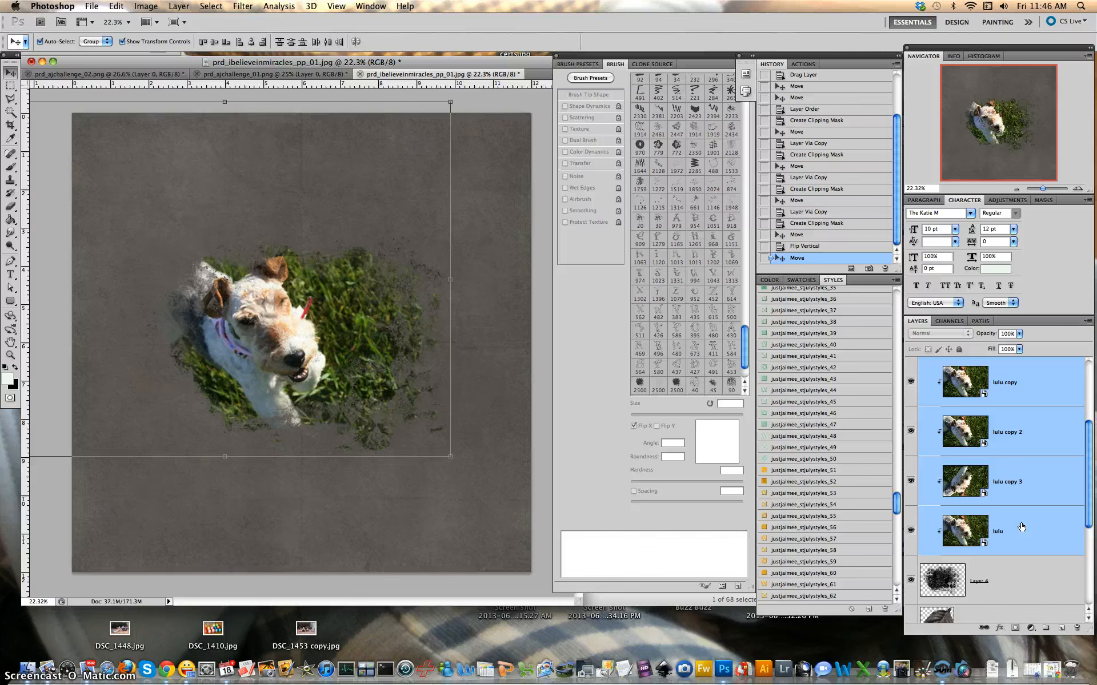
key("super+e")
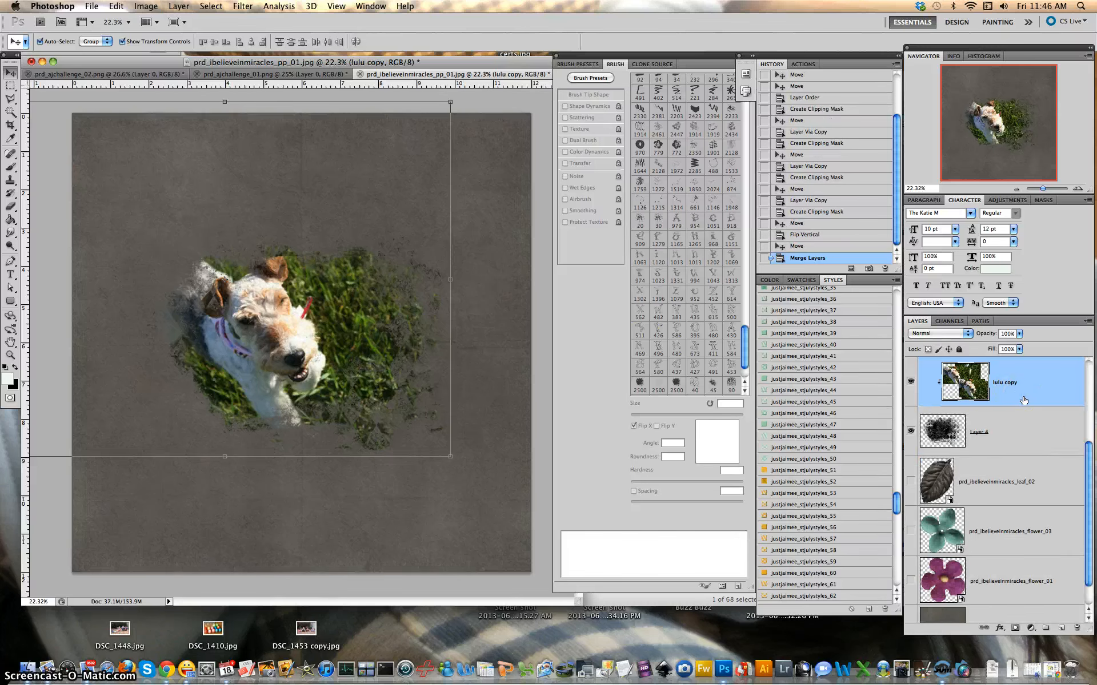
Merge the dog layer with the grunge Layer 4 into a single 'lulu copy'
left_click(1019, 438, "shift")
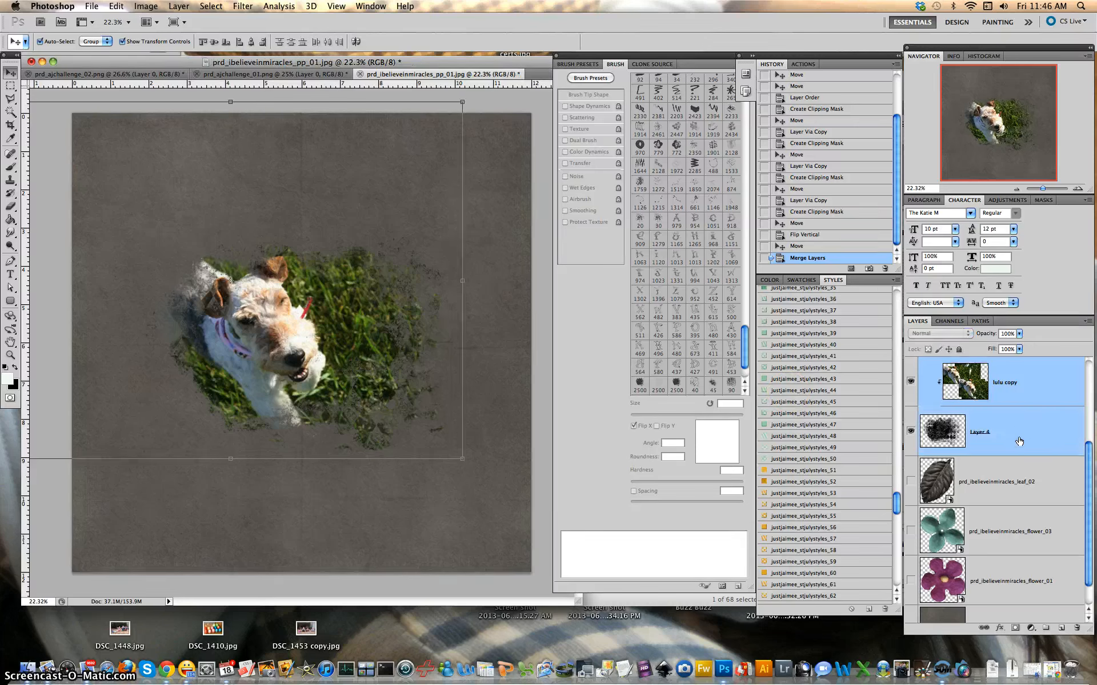
key("super+e")
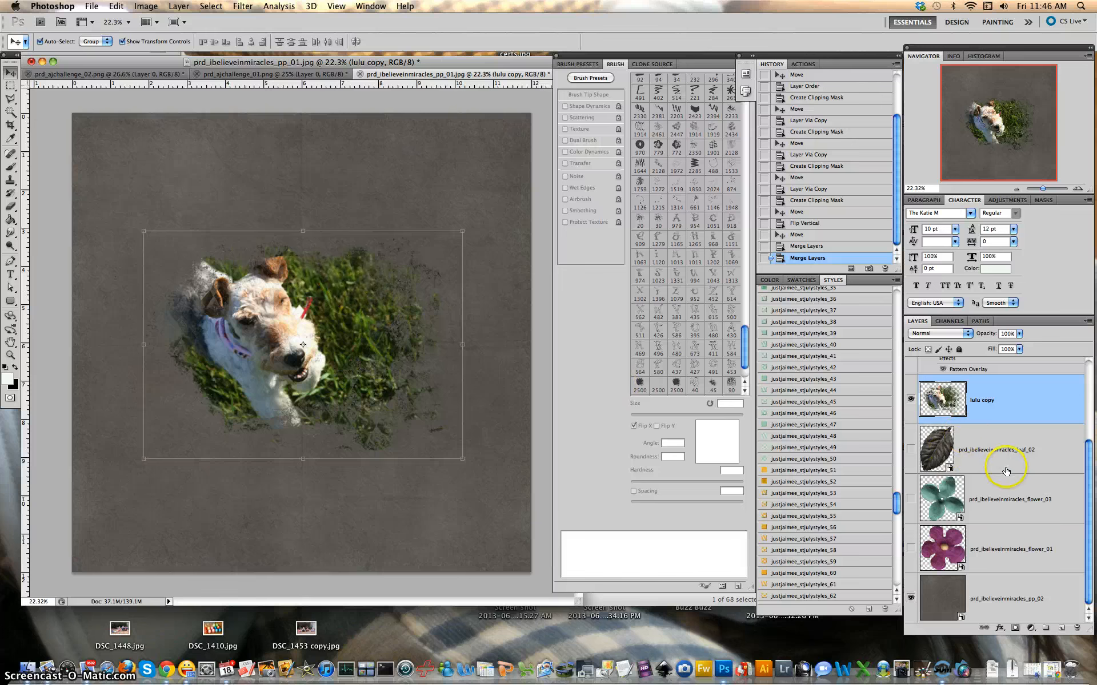
scroll(999, 466, "up", 5)
Move Layer 3 beneath the hidden dog layer, show it, and lower its white grunge texture
left_click(909, 526)
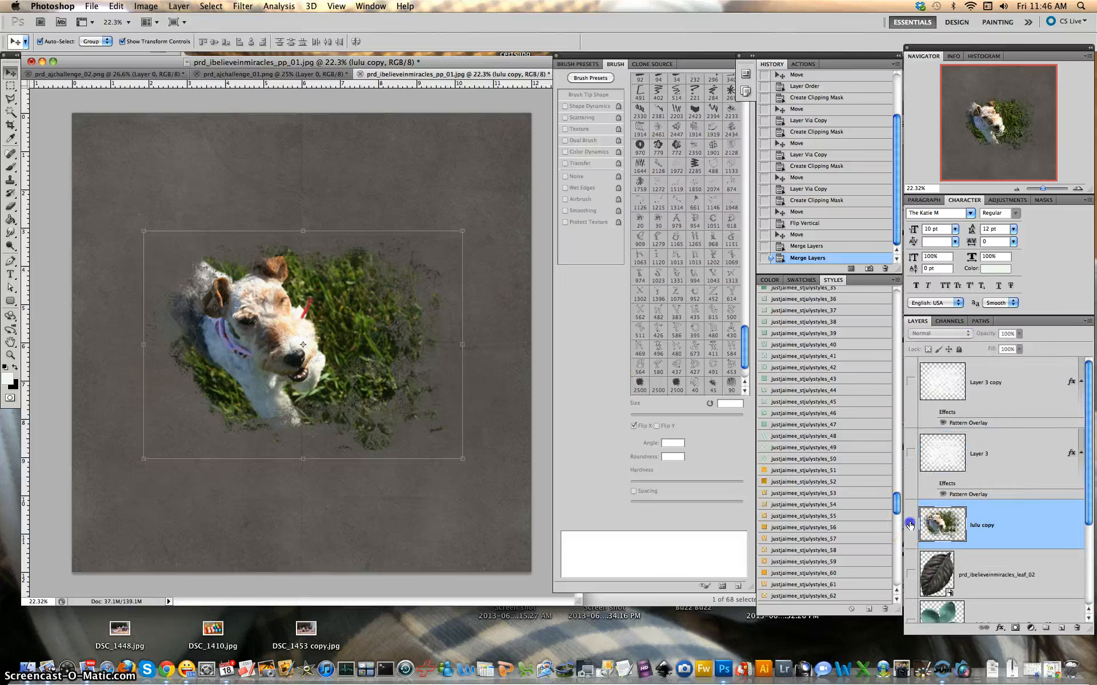
left_click_drag(994, 460, 1007, 545)
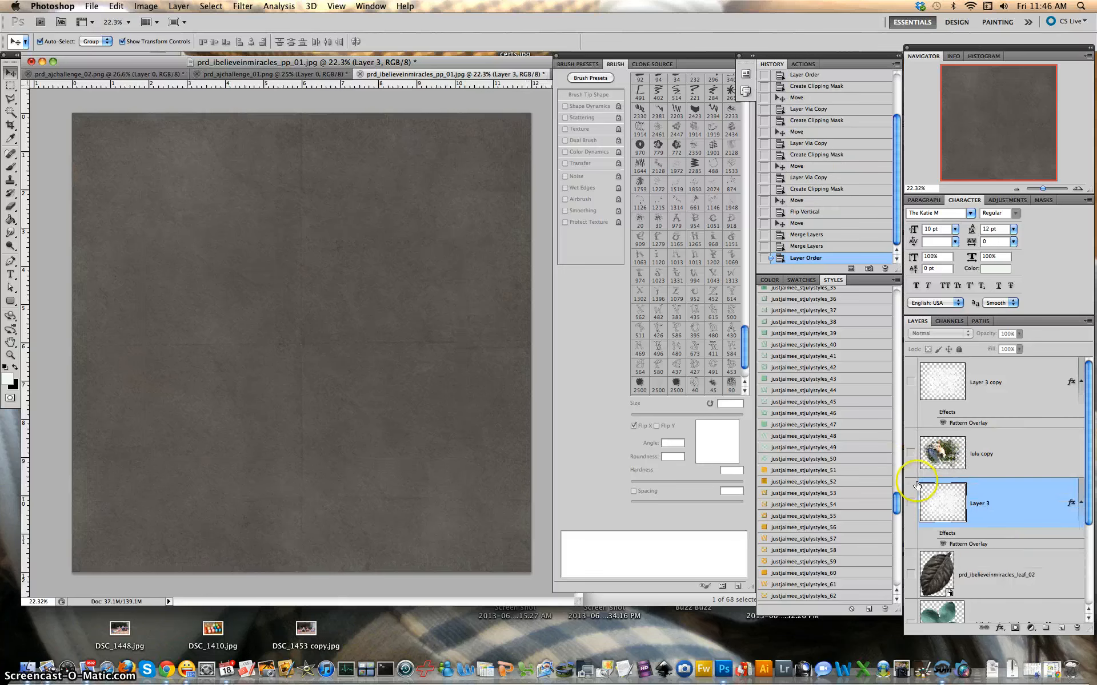
left_click(910, 503)
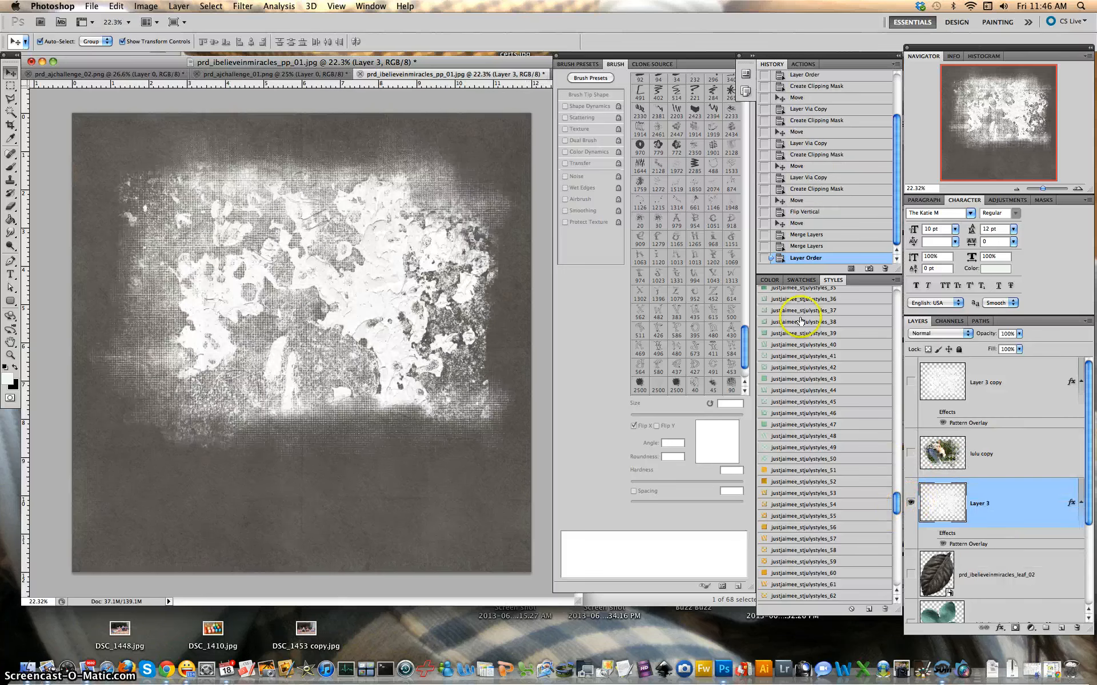
left_click(358, 302)
left_click_drag(359, 302, 358, 333)
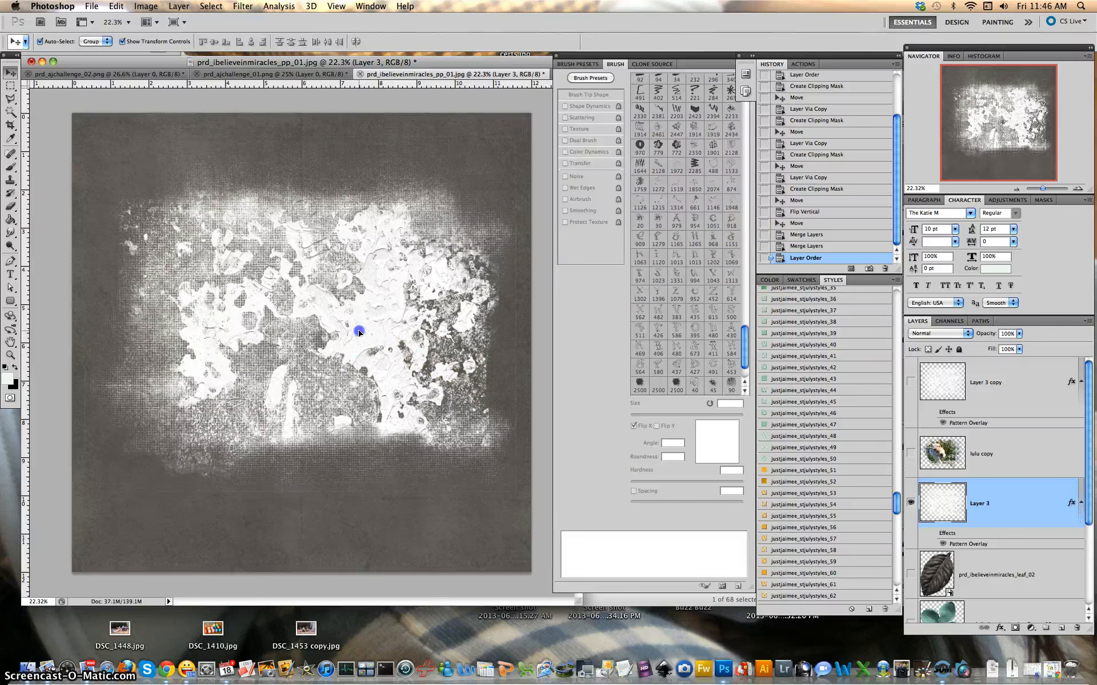
left_click_drag(435, 346, 435, 345)
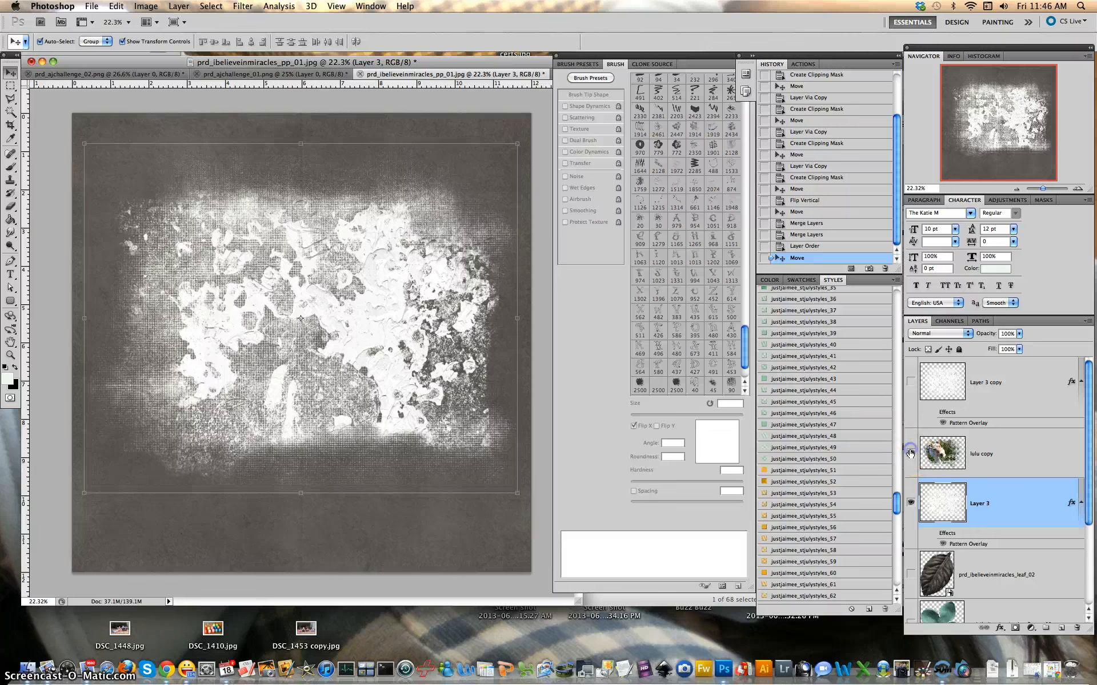
Reposition the dog photo slightly left and down, then hide it again
left_click(911, 453)
left_click_drag(326, 353, 288, 372)
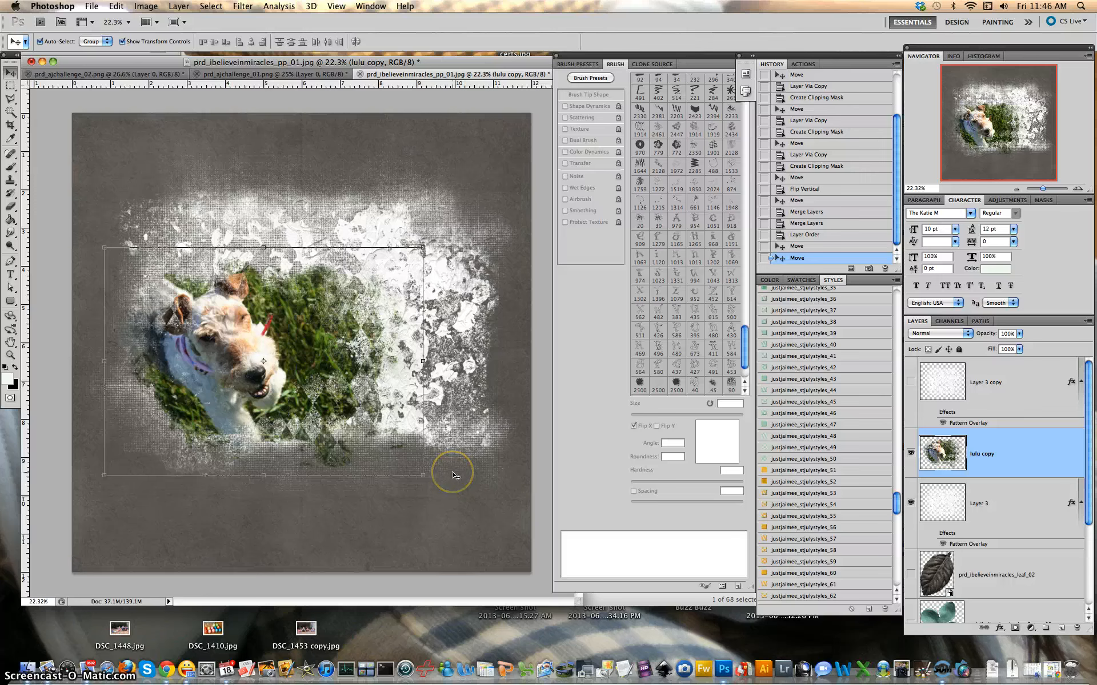
left_click_drag(304, 375, 322, 365)
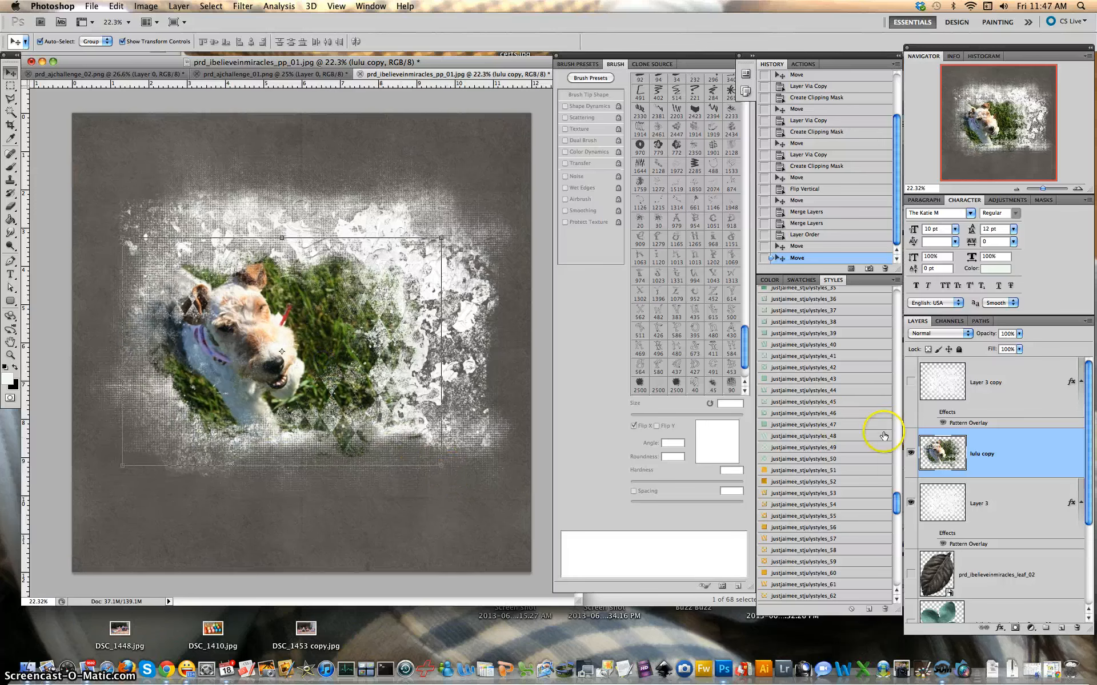
left_click(910, 453)
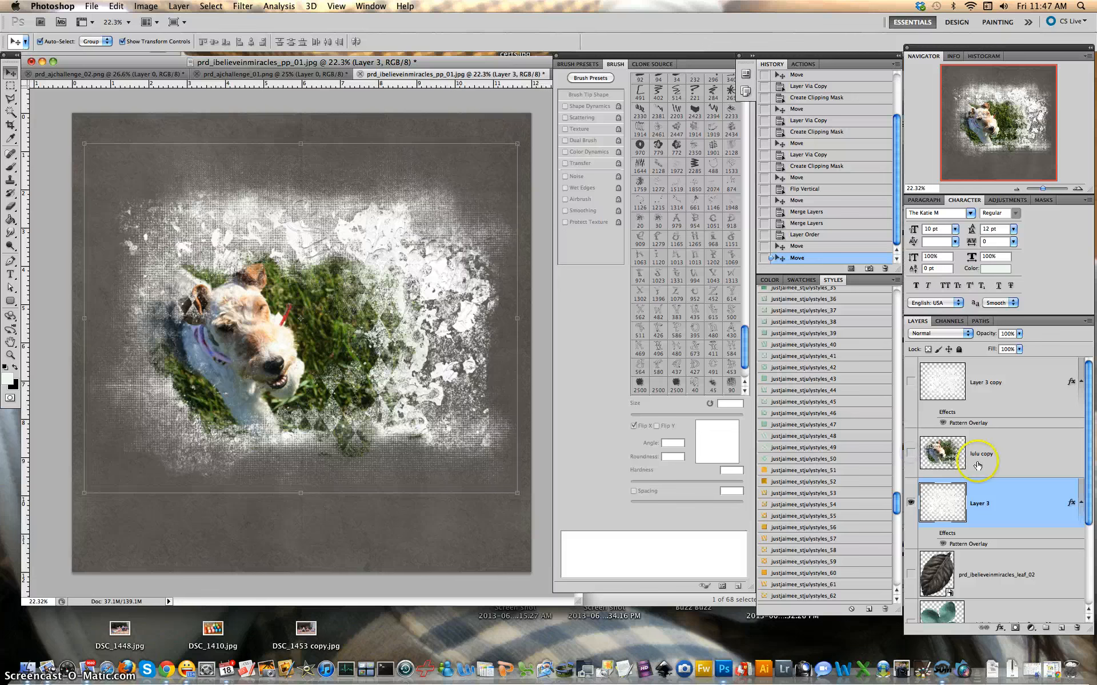
left_click_drag(897, 501, 898, 566)
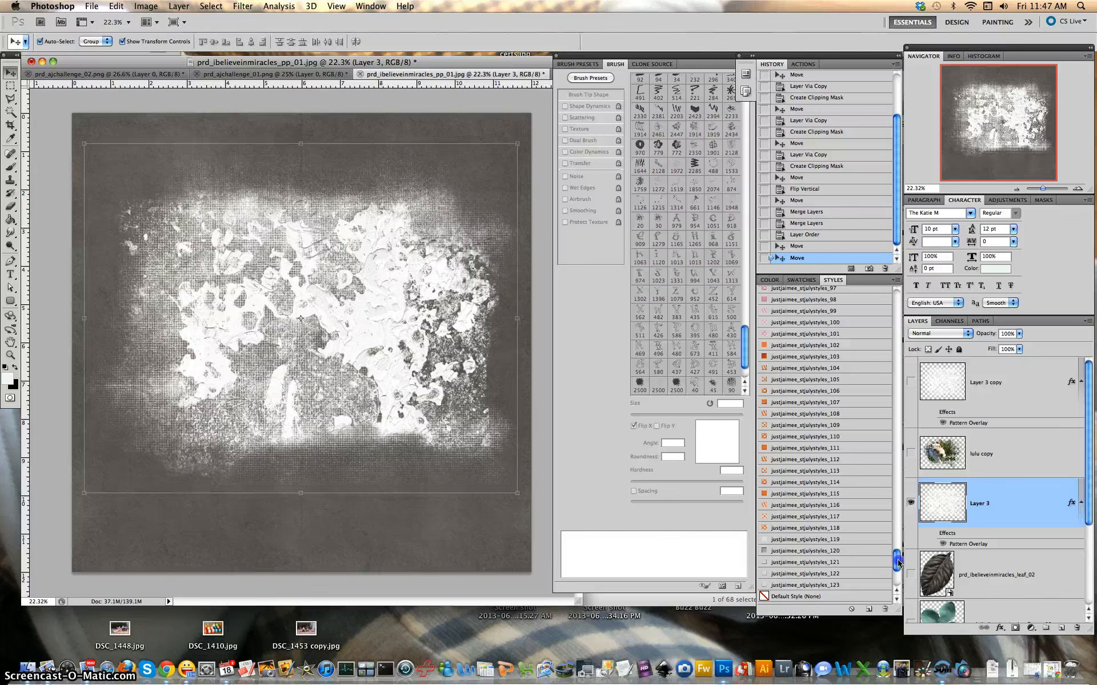
Try orange and mint justjaimee dot styles on Layer 3, ending on the small mint dot pattern
left_click(813, 516)
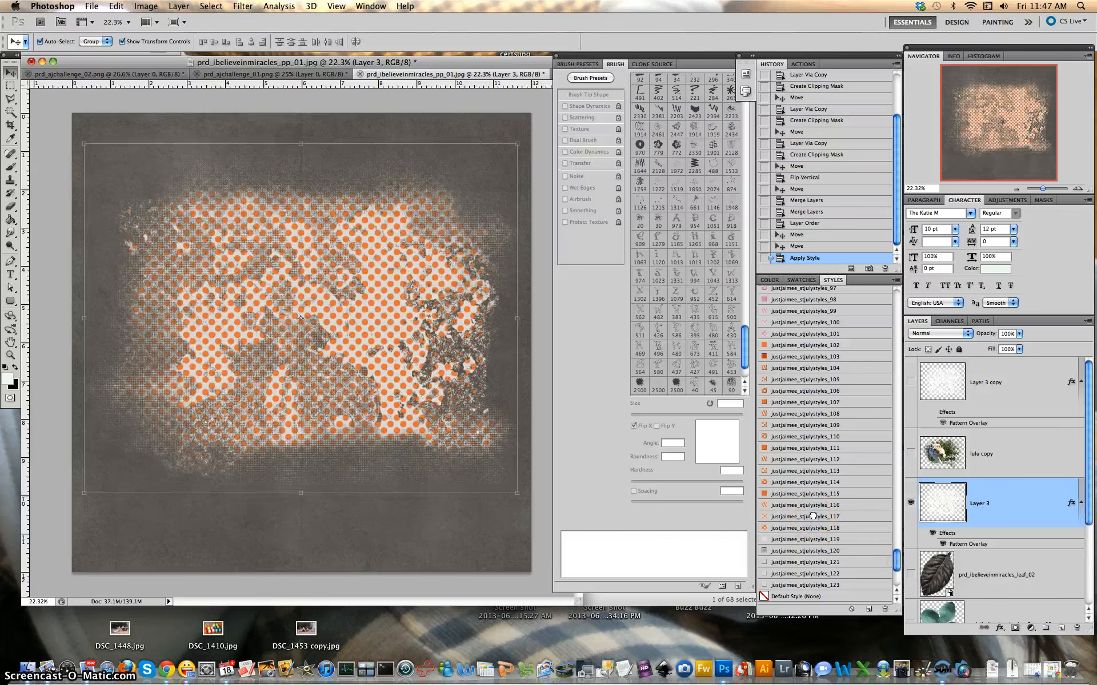
left_click(813, 528)
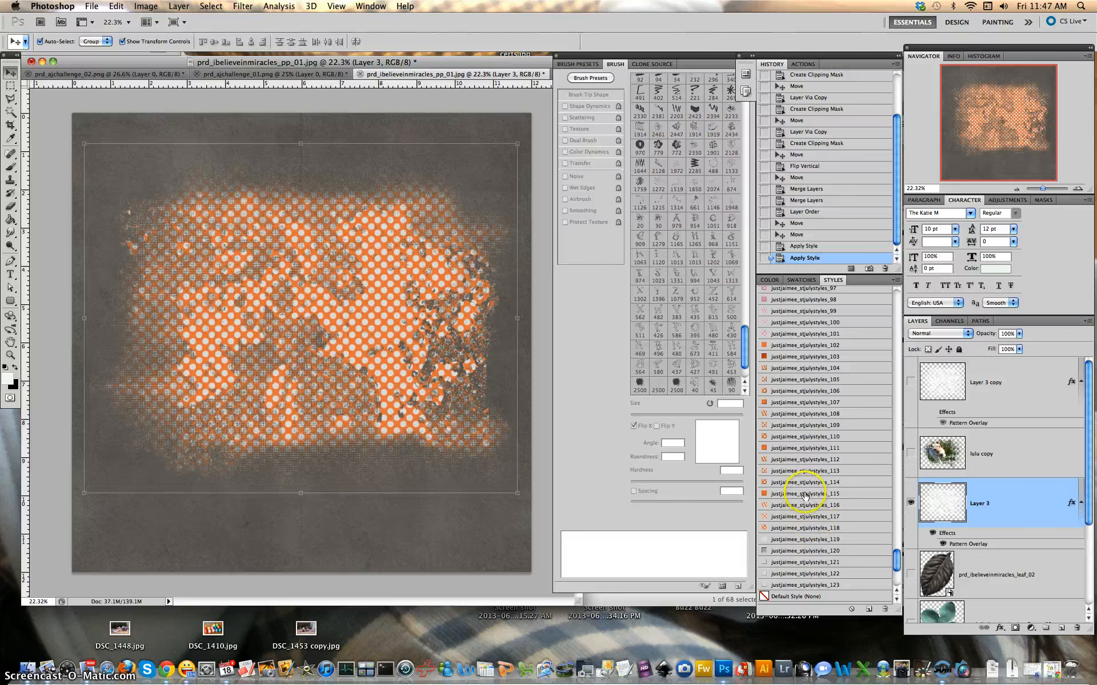
scroll(805, 495, "up", 3)
scroll(894, 519, "up", 5)
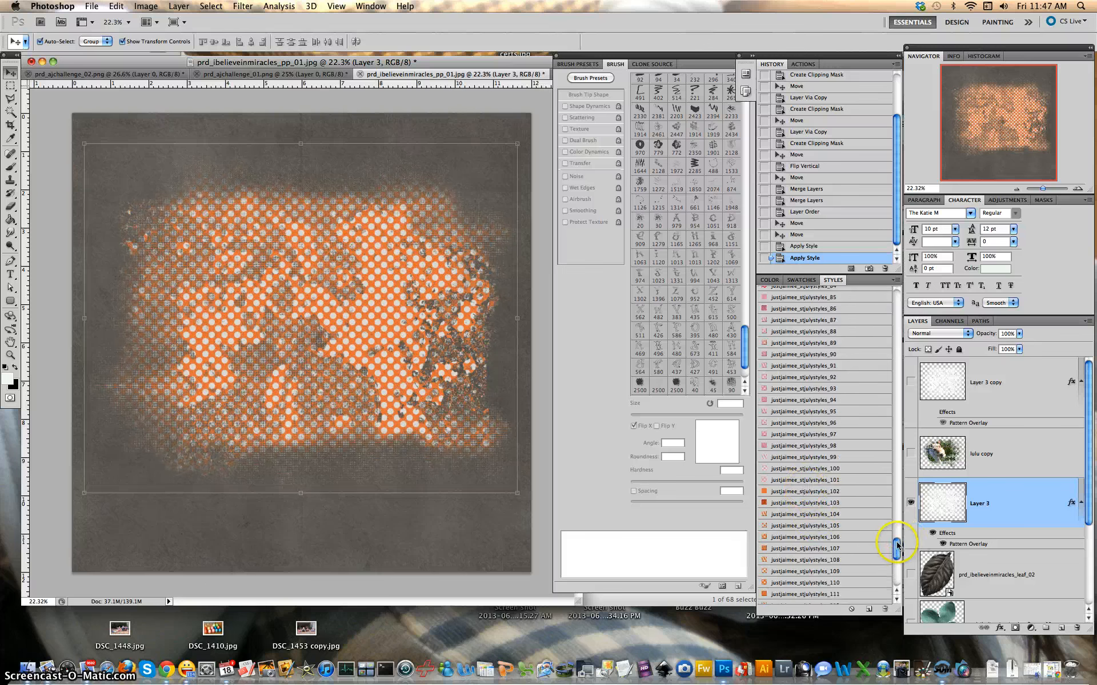
left_click_drag(892, 518, 891, 494)
left_click(823, 453)
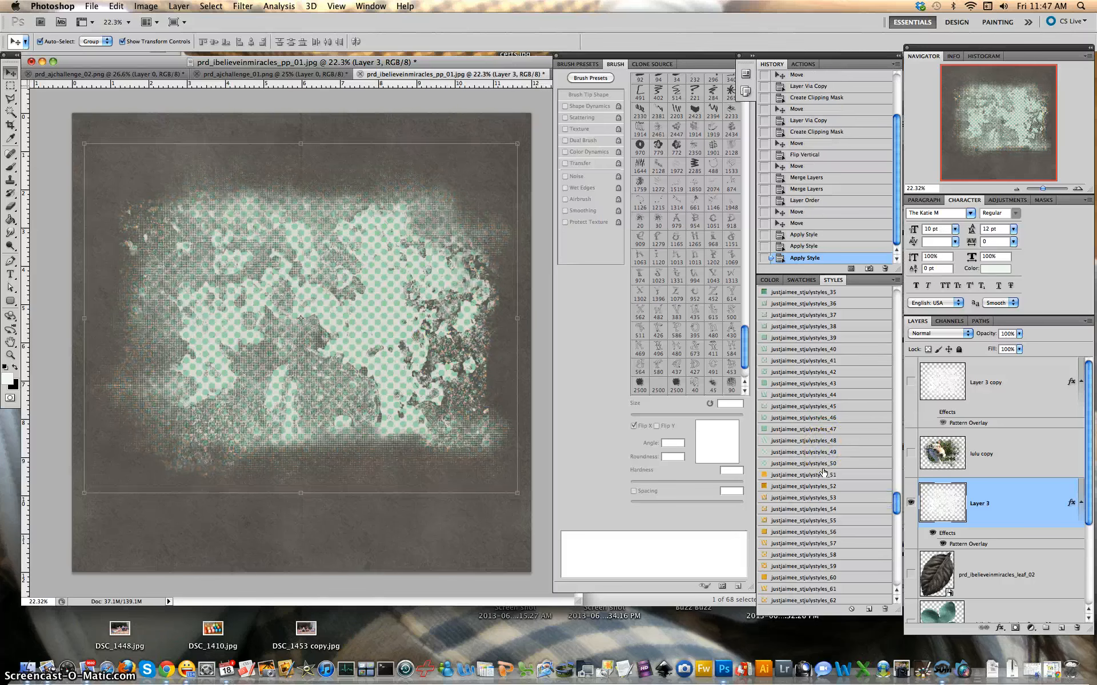
left_click(822, 468)
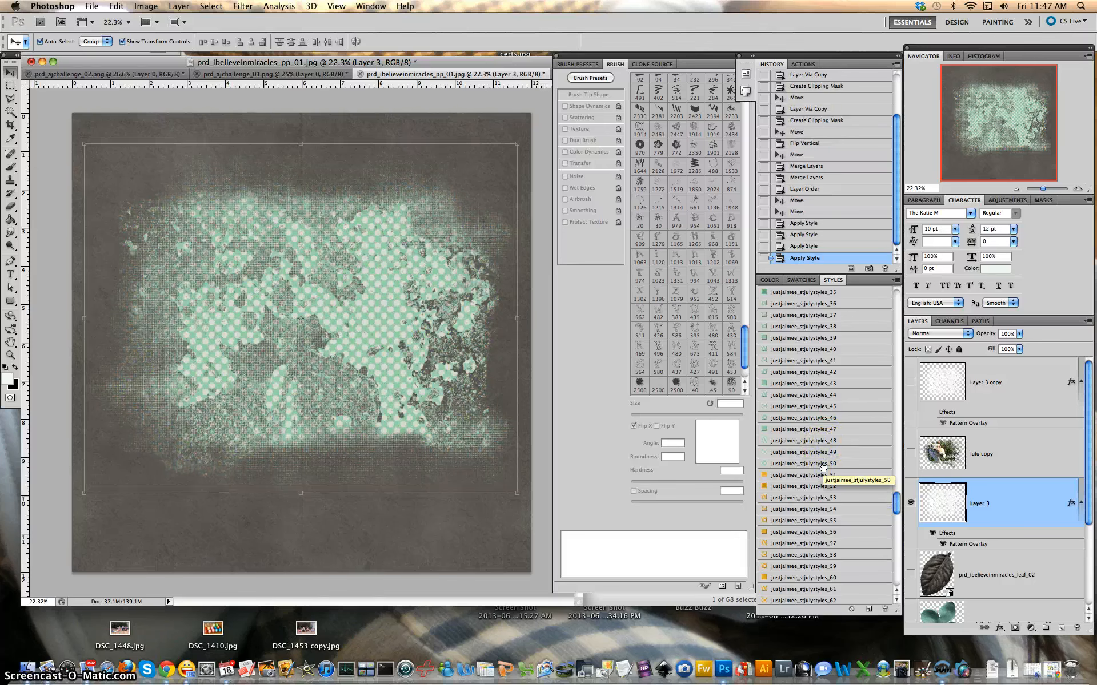
left_click(821, 453)
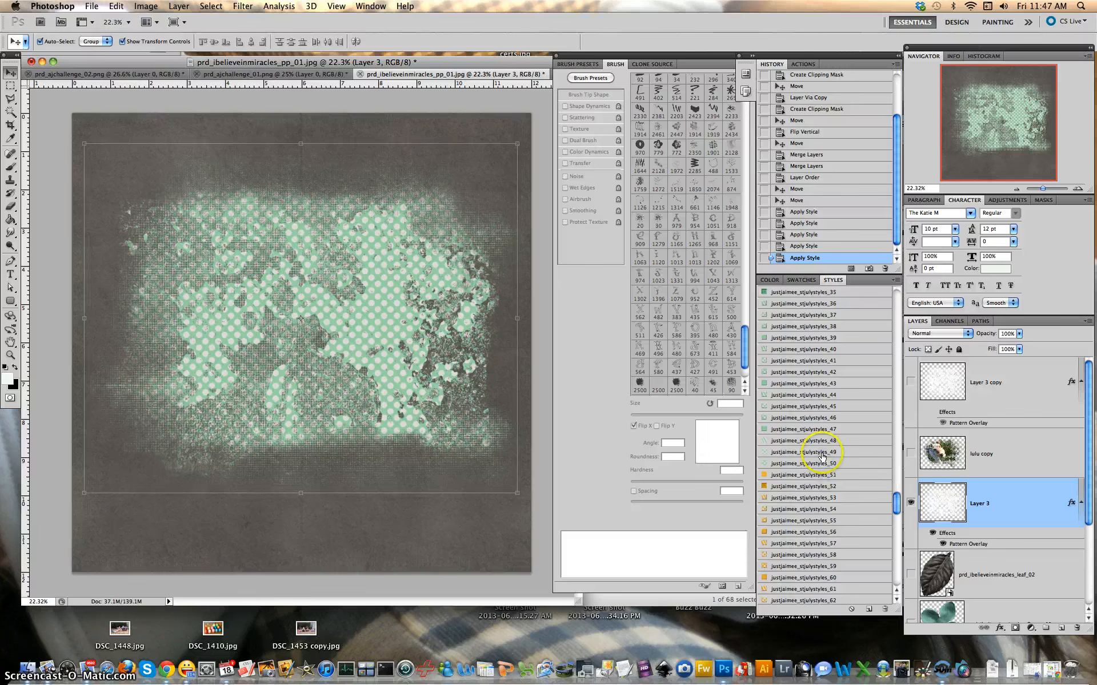
left_click(821, 454)
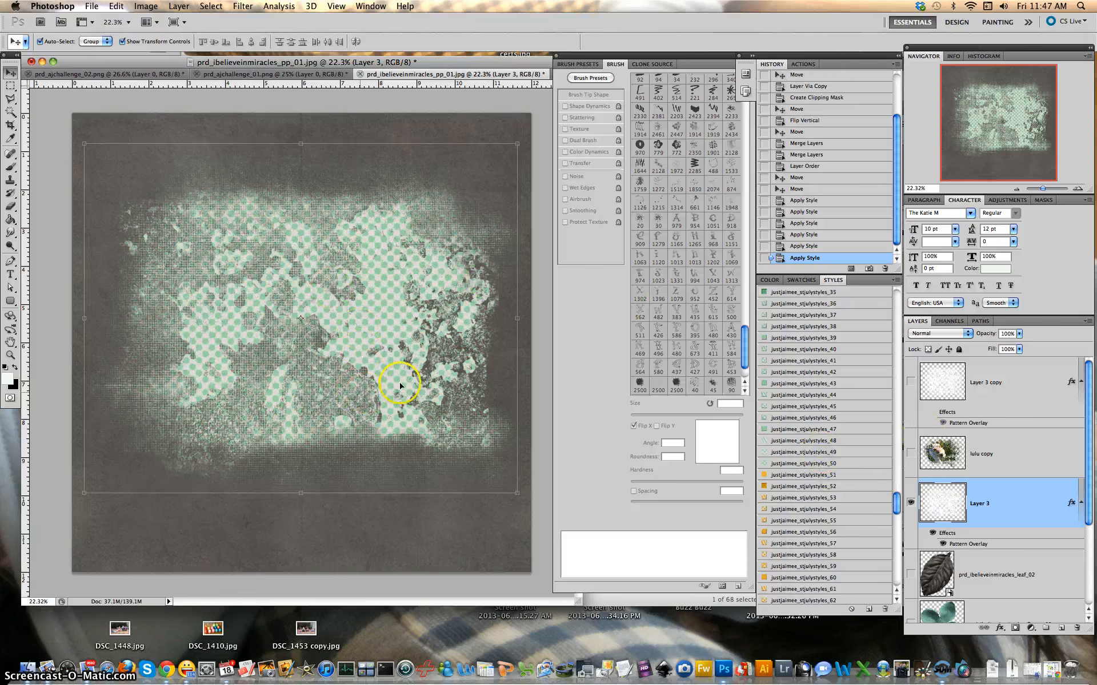
left_click(843, 461)
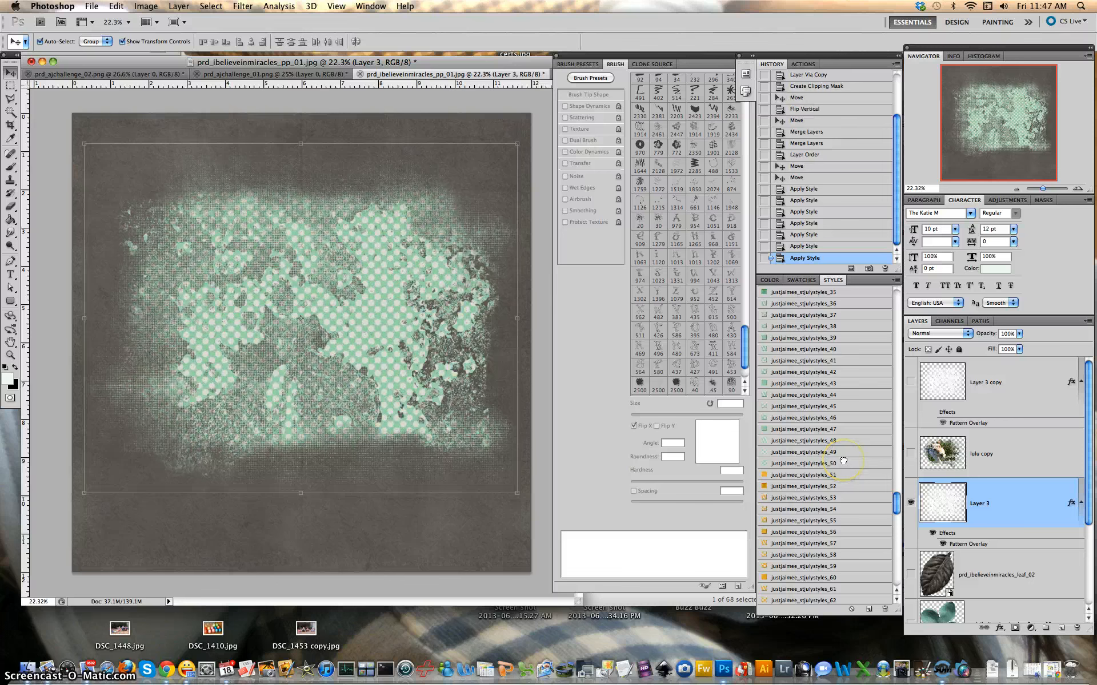
left_click(832, 452)
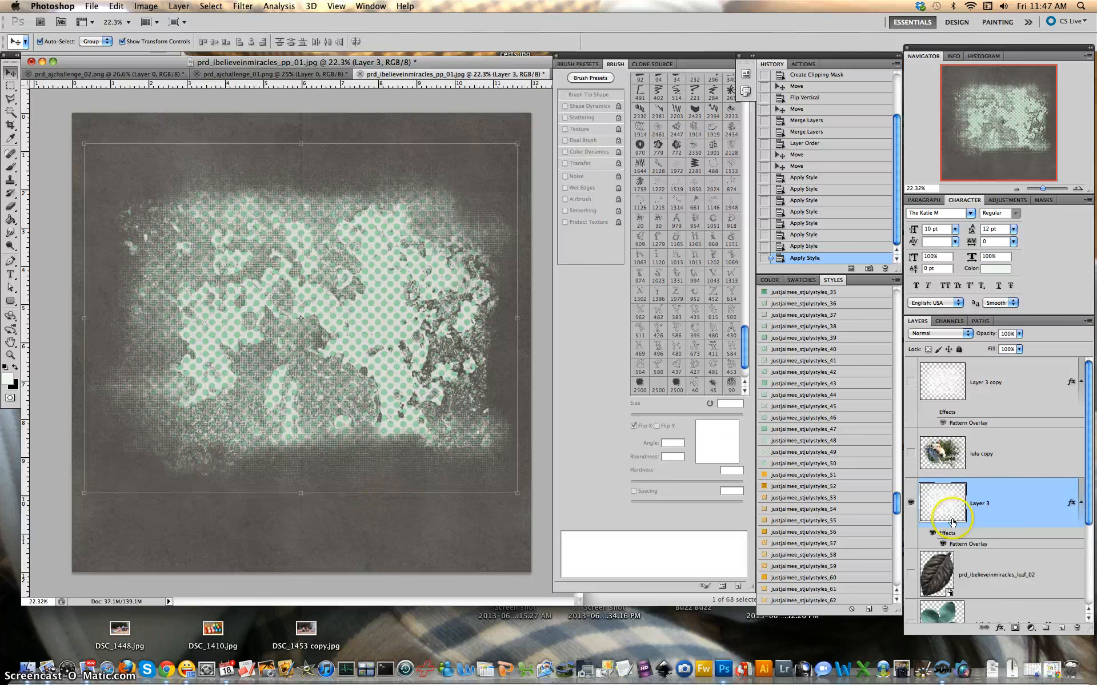
Convert Layer 3 to a smart object
right_click(1003, 510)
left_click(964, 462)
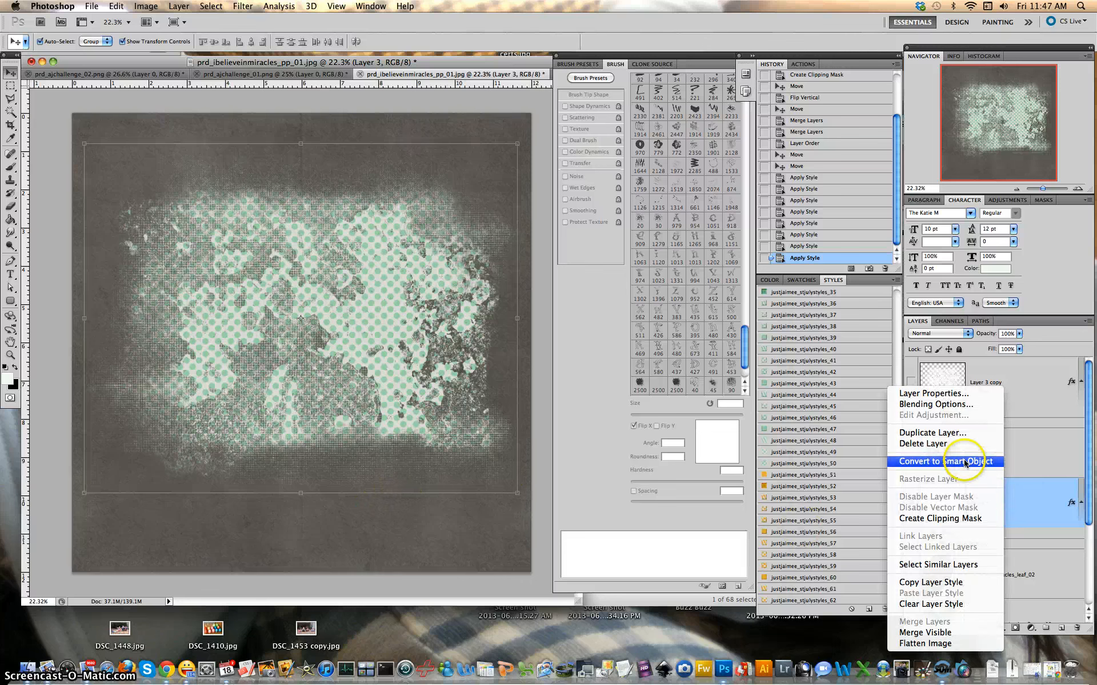
left_click(964, 463)
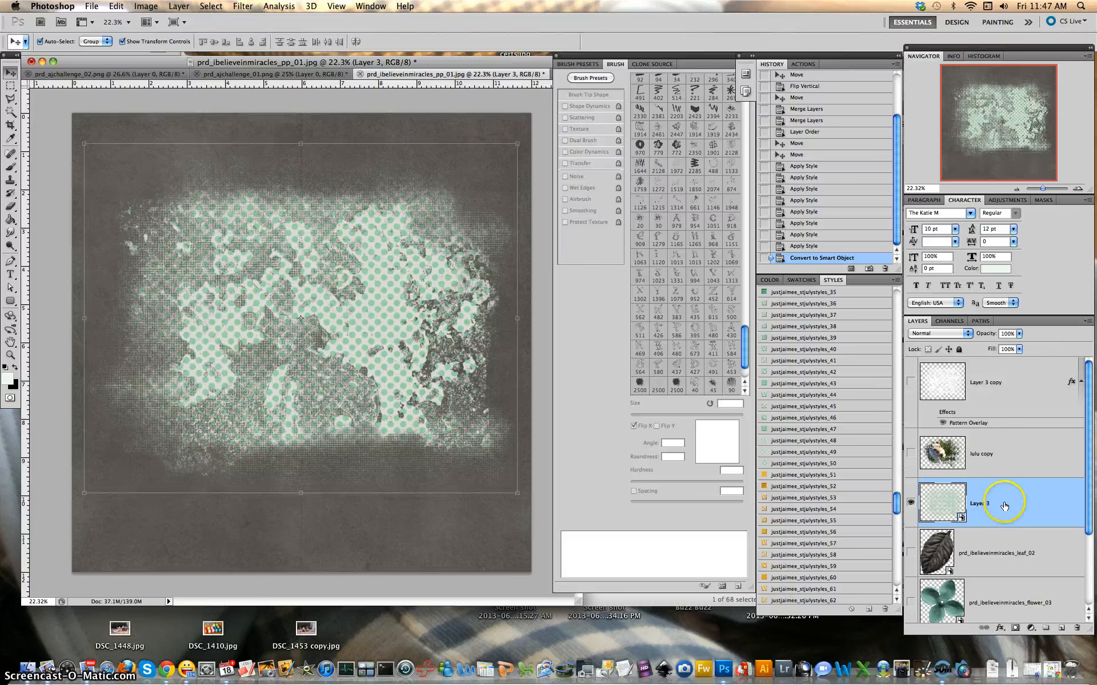
Recentre the mint-dotted texture on the canvas, then hide Layer 3
left_click_drag(286, 430, 30, 250)
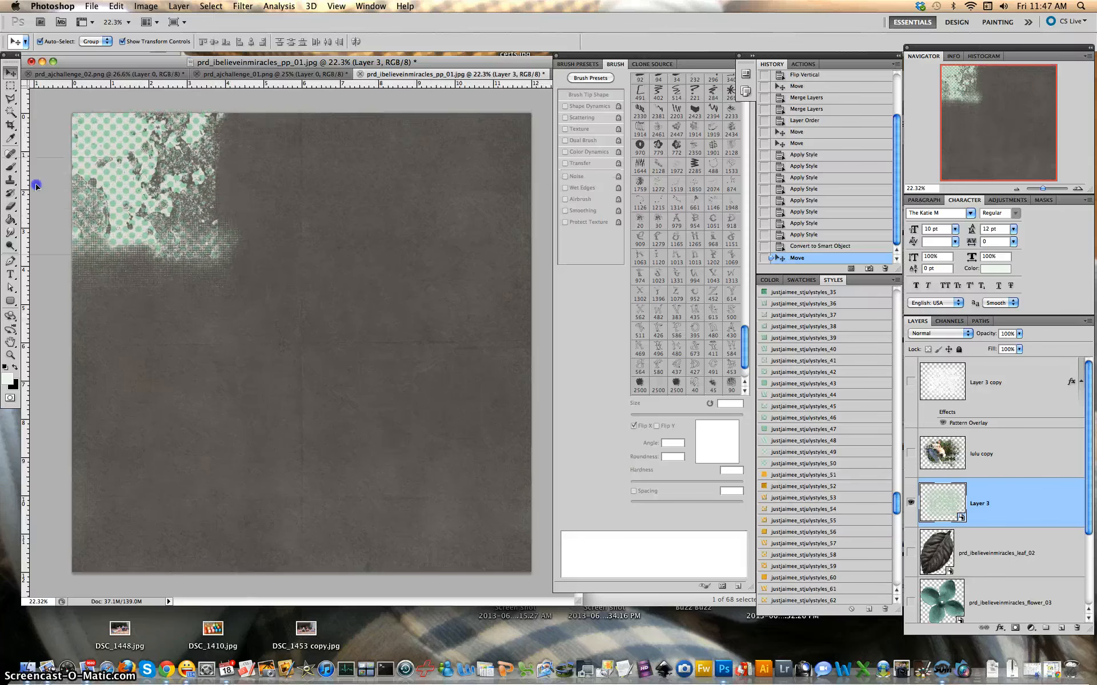
left_click_drag(35, 185, 286, 423)
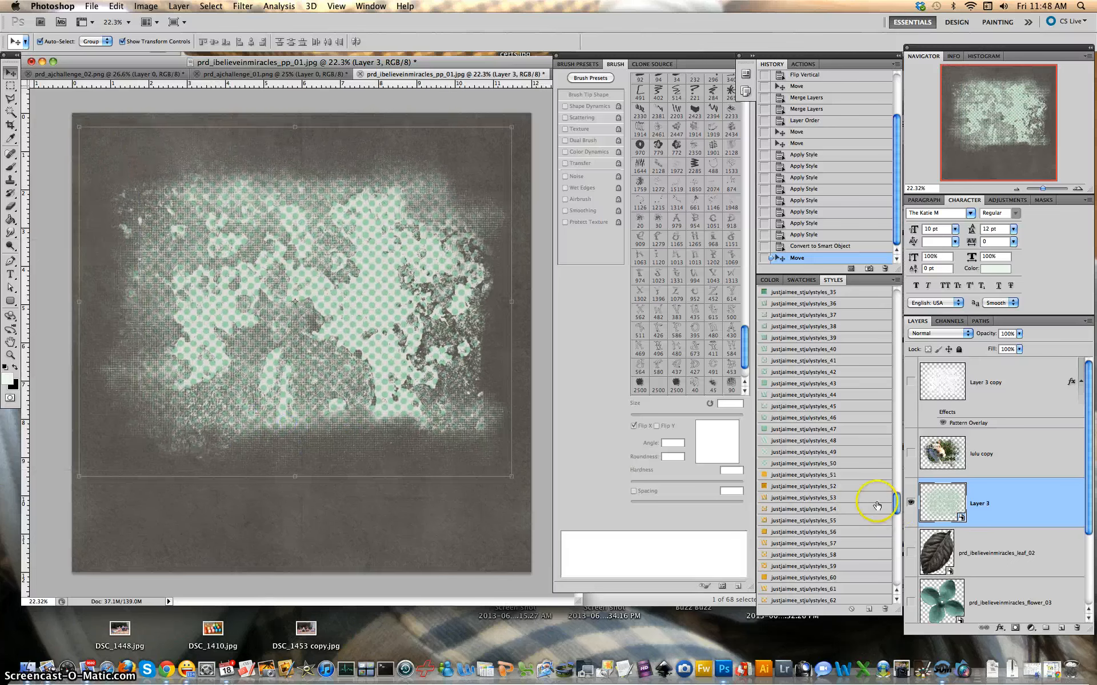
left_click(911, 504)
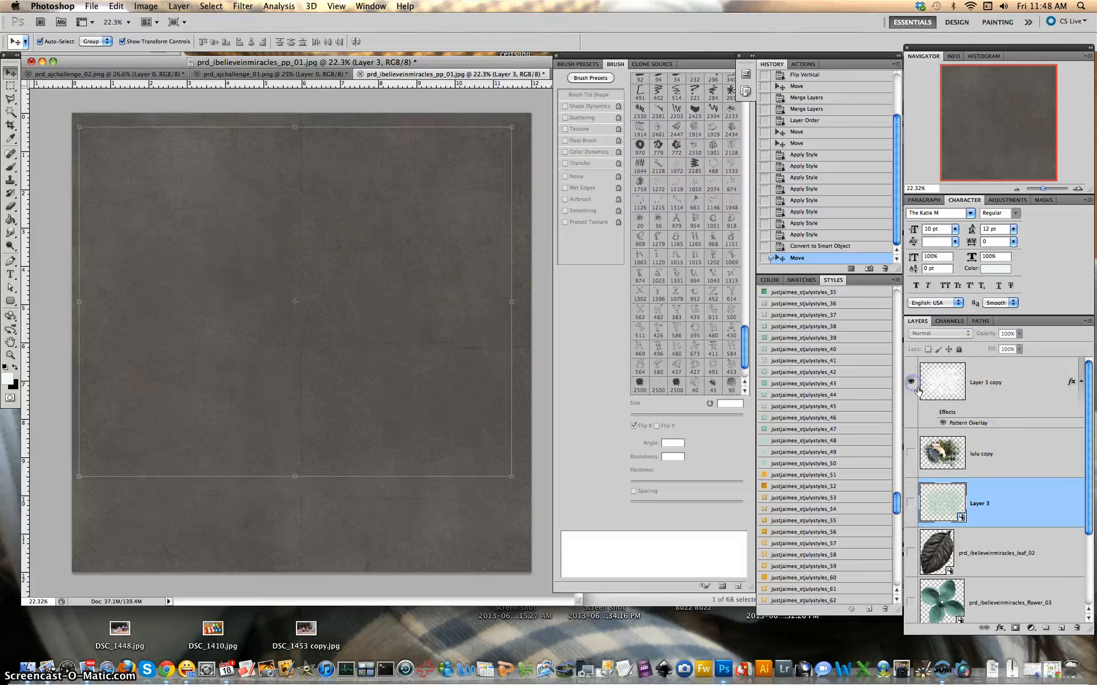
Show Layer 3 copy, shift it, and scale its white grunge to cover nearly the whole page
left_click(911, 382)
left_click(321, 301)
mouse_move(334, 298)
left_mouse_down()
mouse_move(318, 296)
mouse_move(348, 303)
left_mouse_up()
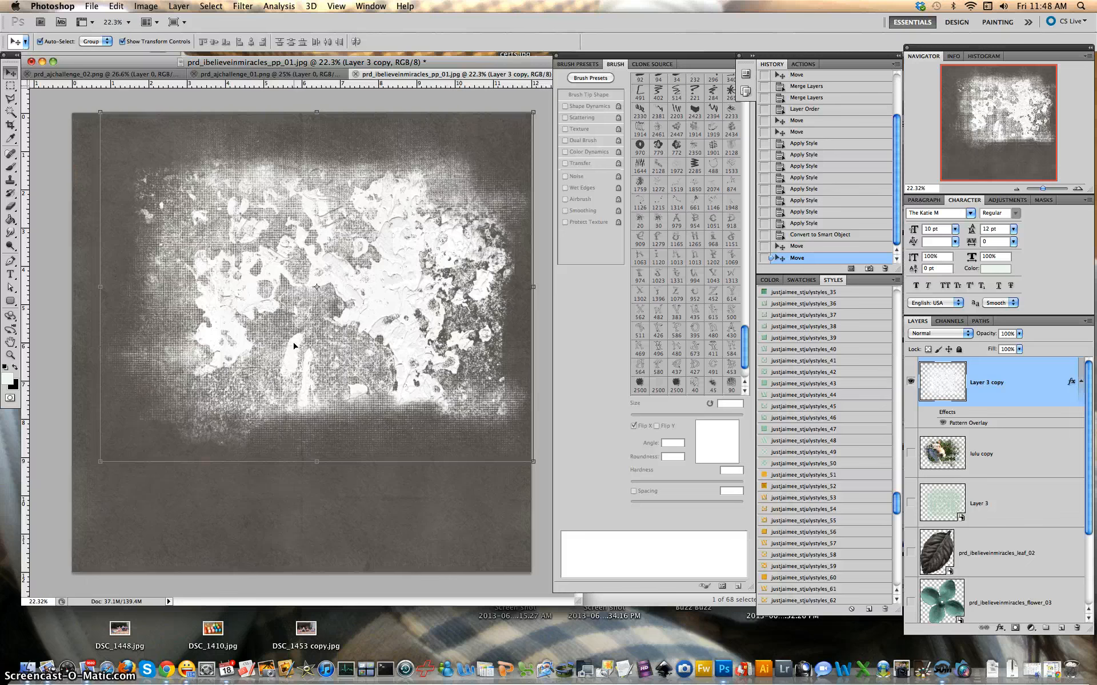
left_click_drag(384, 318, 383, 322)
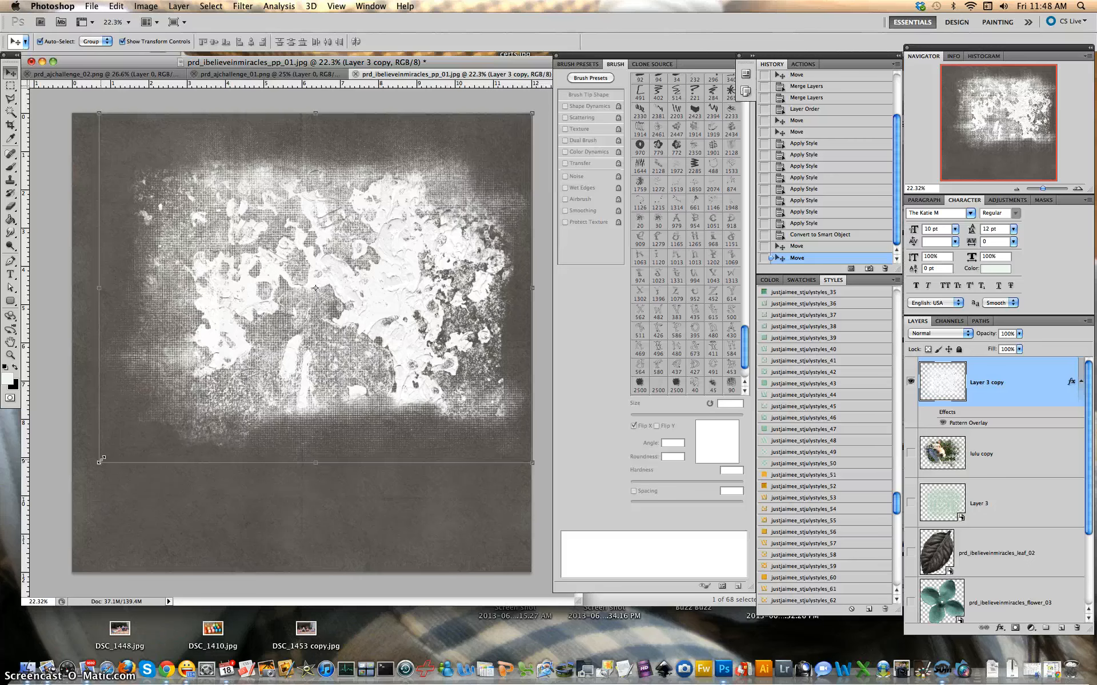
left_click_drag(101, 460, 71, 574)
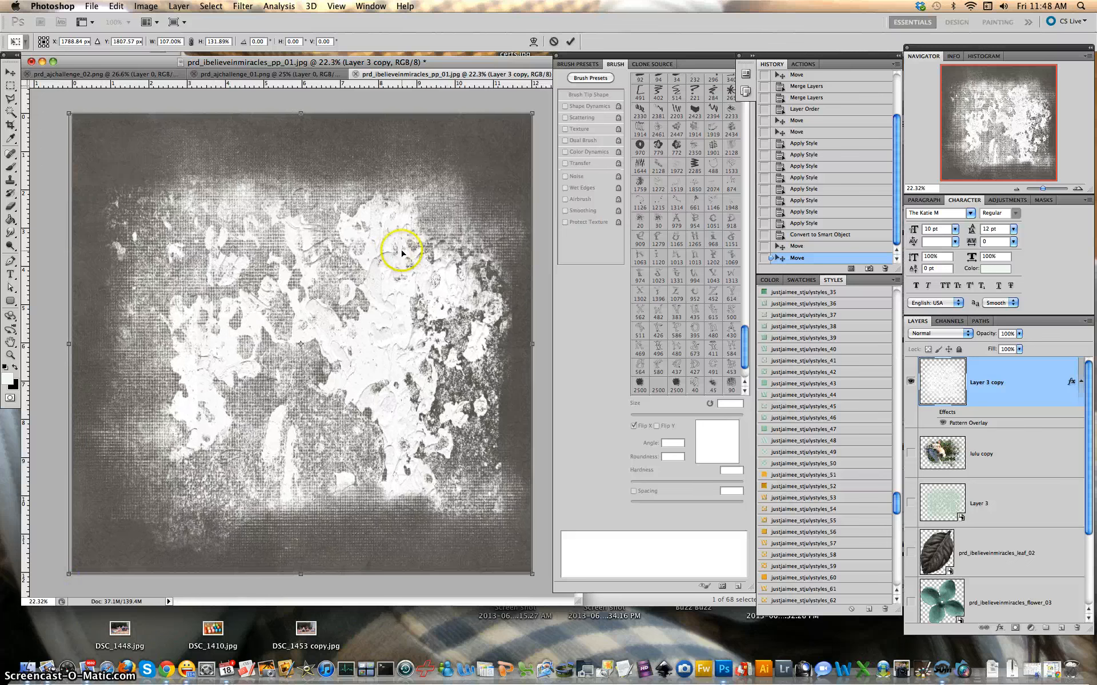
left_click_drag(523, 113, 526, 103)
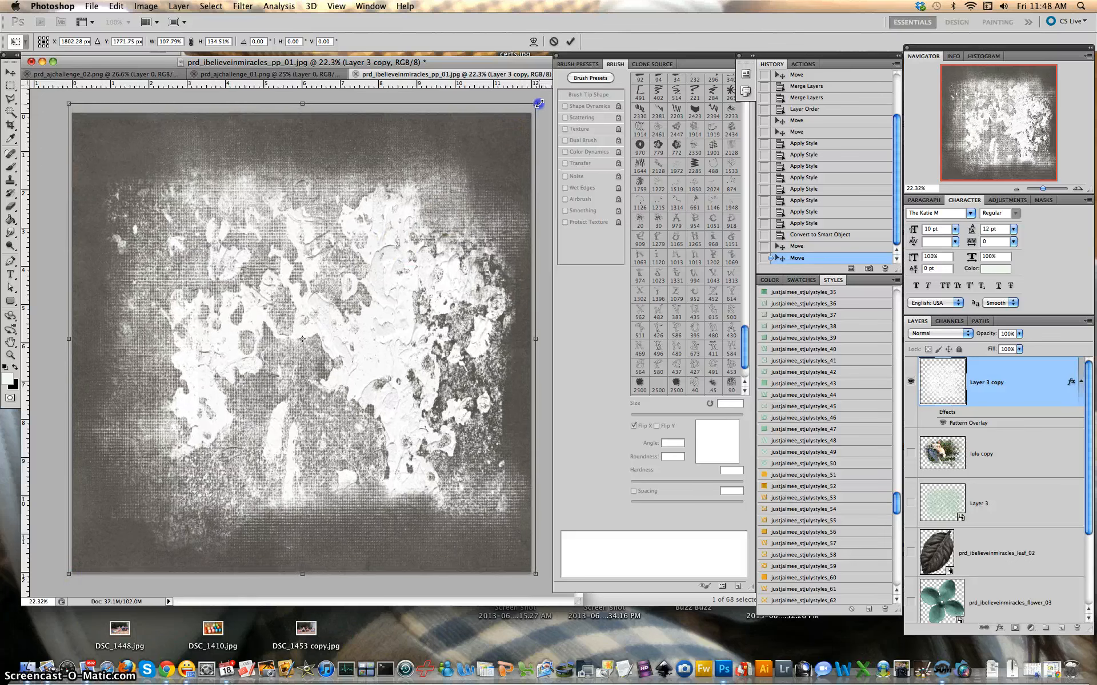
double_click(521, 482)
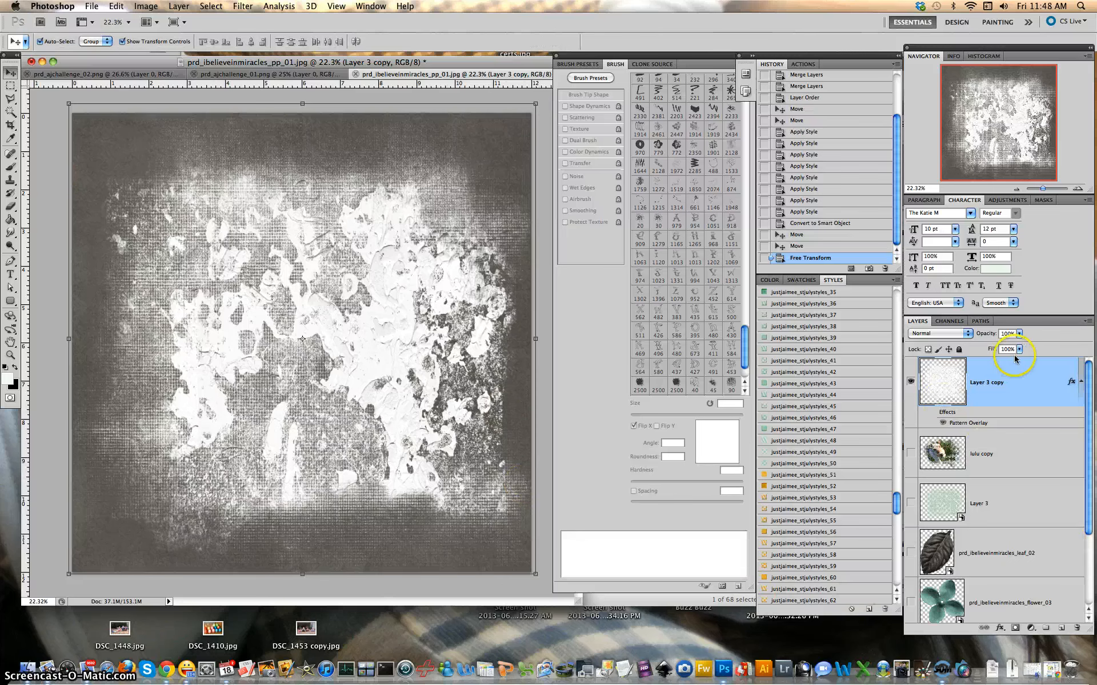
Try Multiply and Color Burn, then blend Layer 3 copy in Linear Burn at 66% opacity
left_click(962, 335)
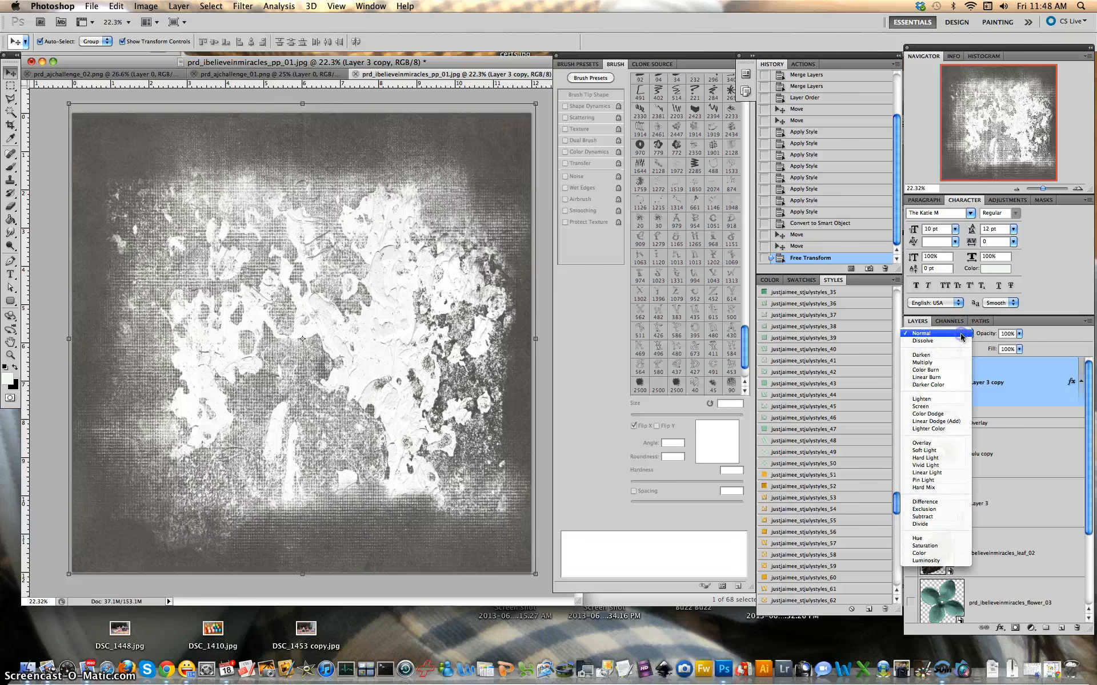
left_click(949, 364)
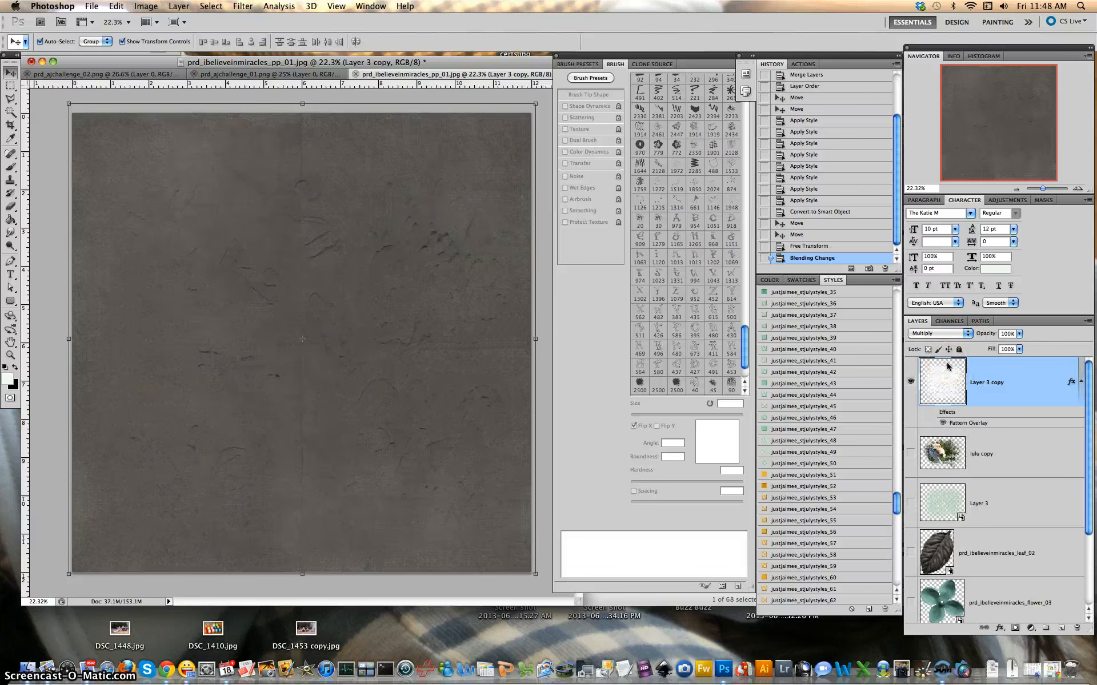
left_click(927, 337)
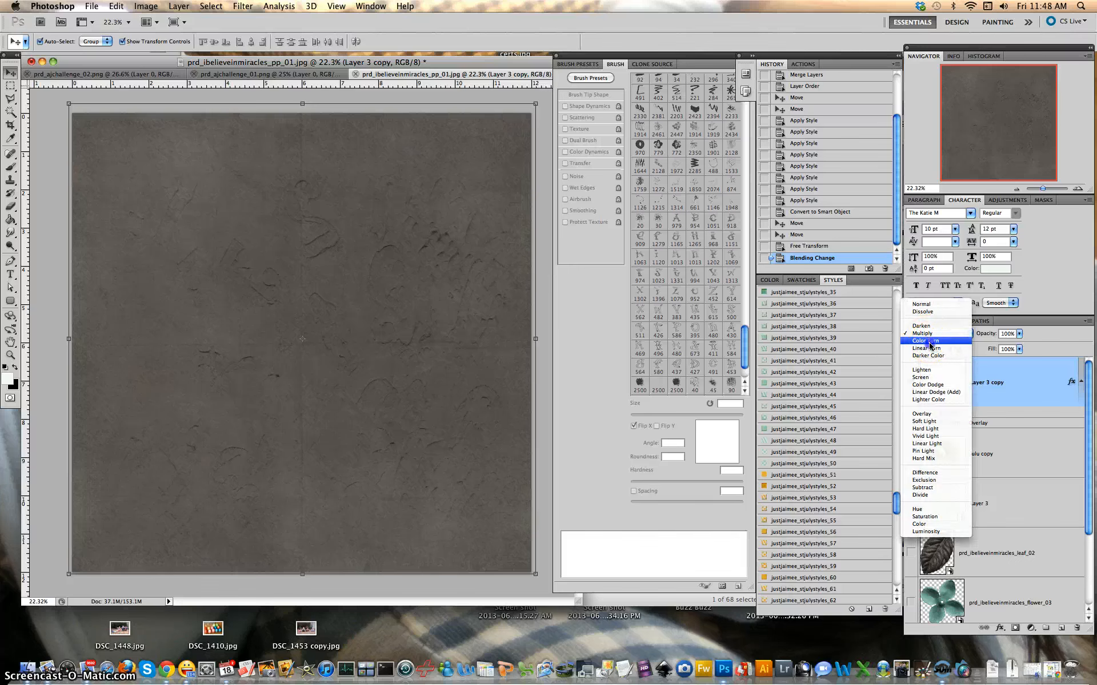
left_click(928, 344)
left_click(965, 337)
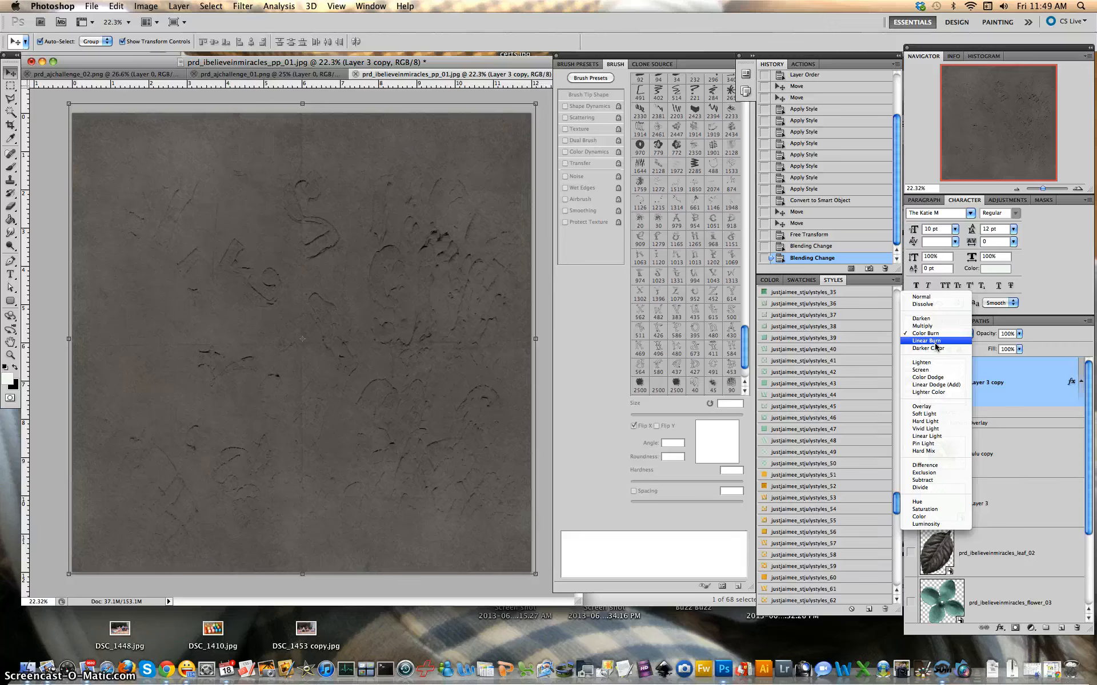
left_click(935, 341)
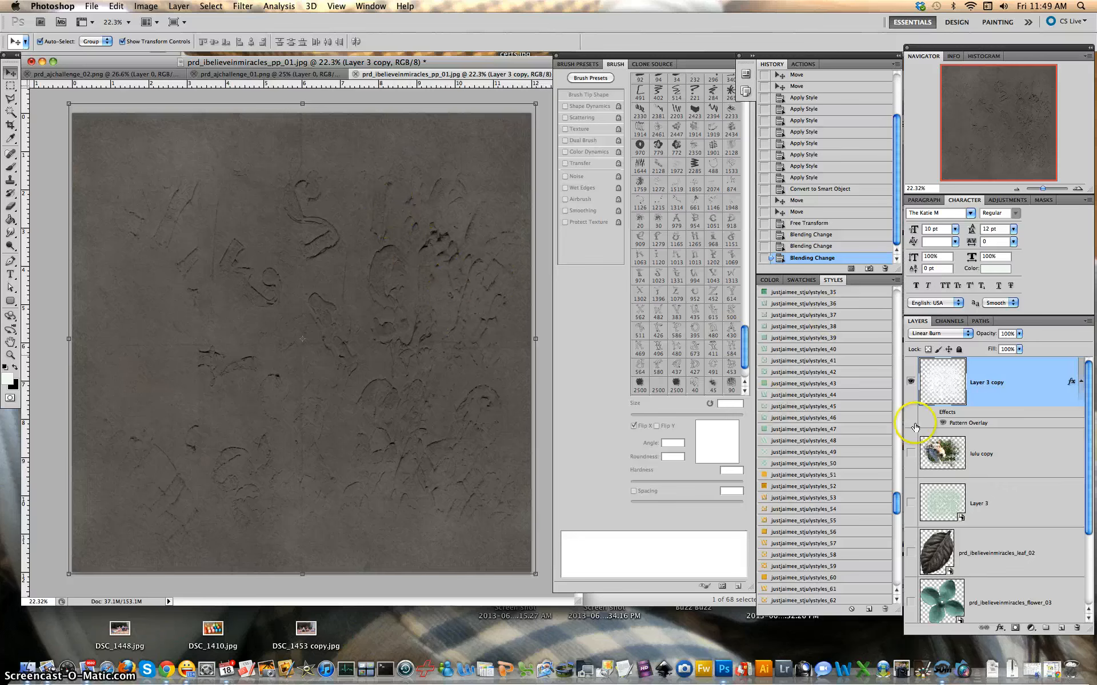
left_click(1019, 334)
mouse_move(1022, 347)
left_mouse_down()
mouse_move(985, 346)
mouse_move(1001, 346)
left_mouse_up()
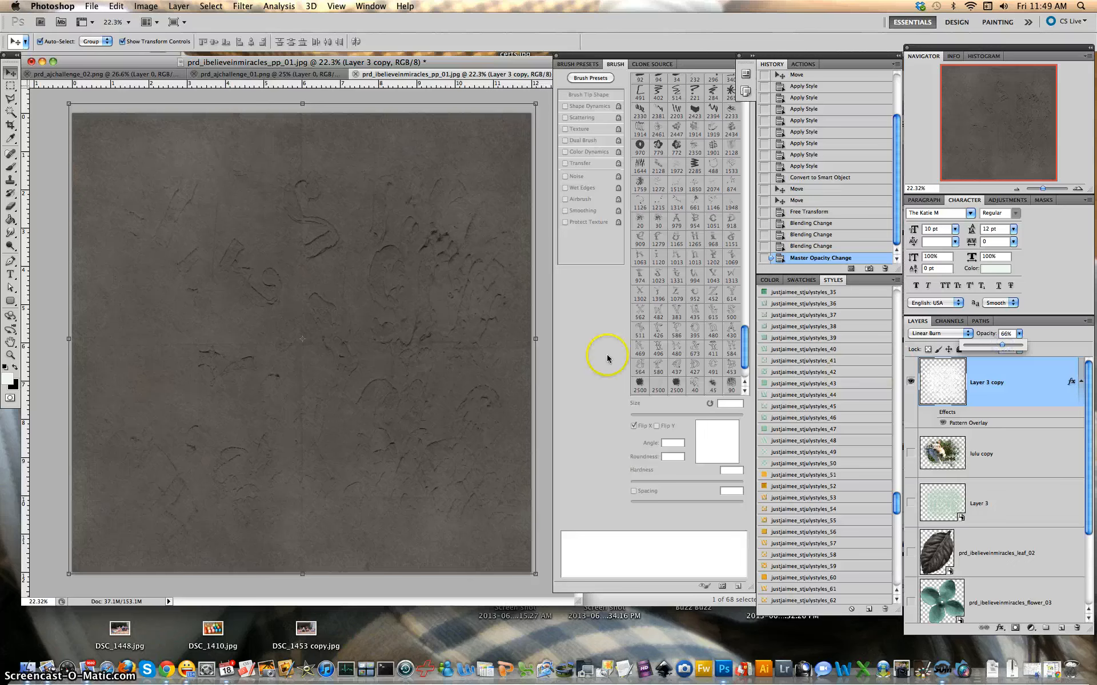
Raise Layer 3 copy's opacity to 70% and nudge the texture slightly left and down
left_click(1004, 349)
left_click_drag(412, 302, 409, 303)
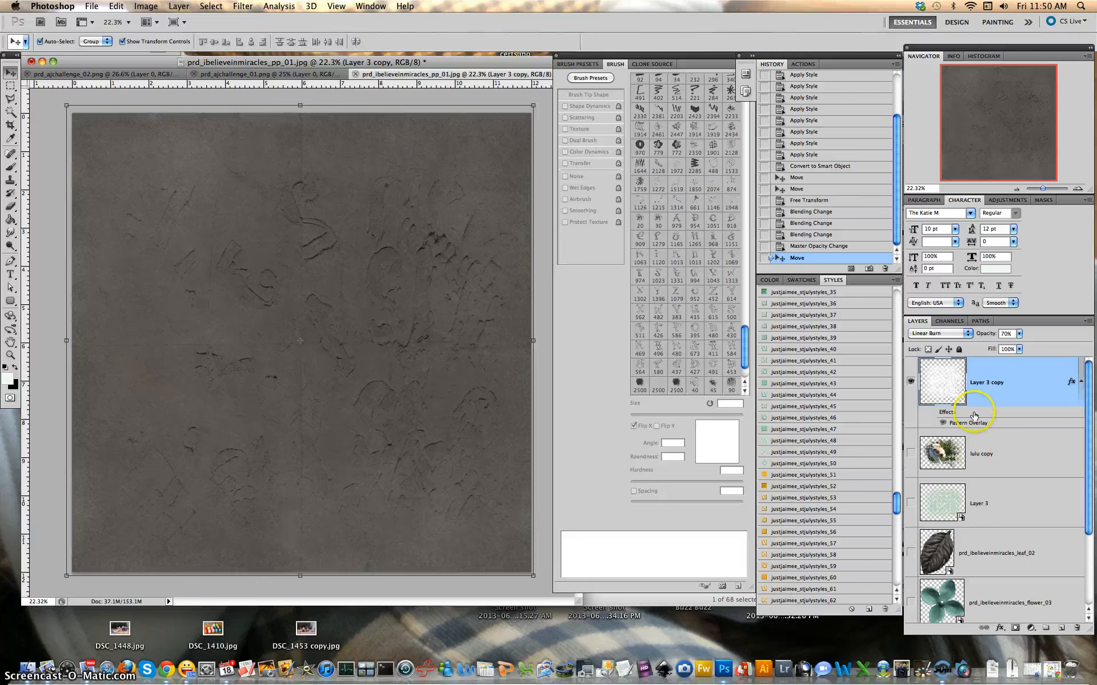
left_click(1003, 396)
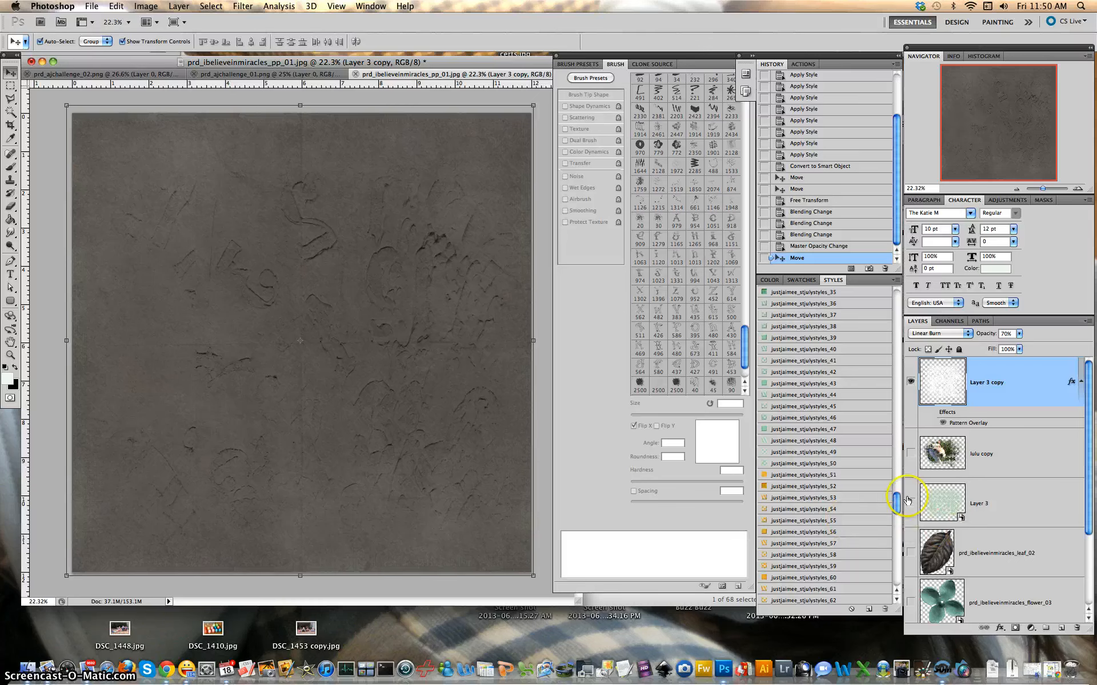
left_click(315, 322)
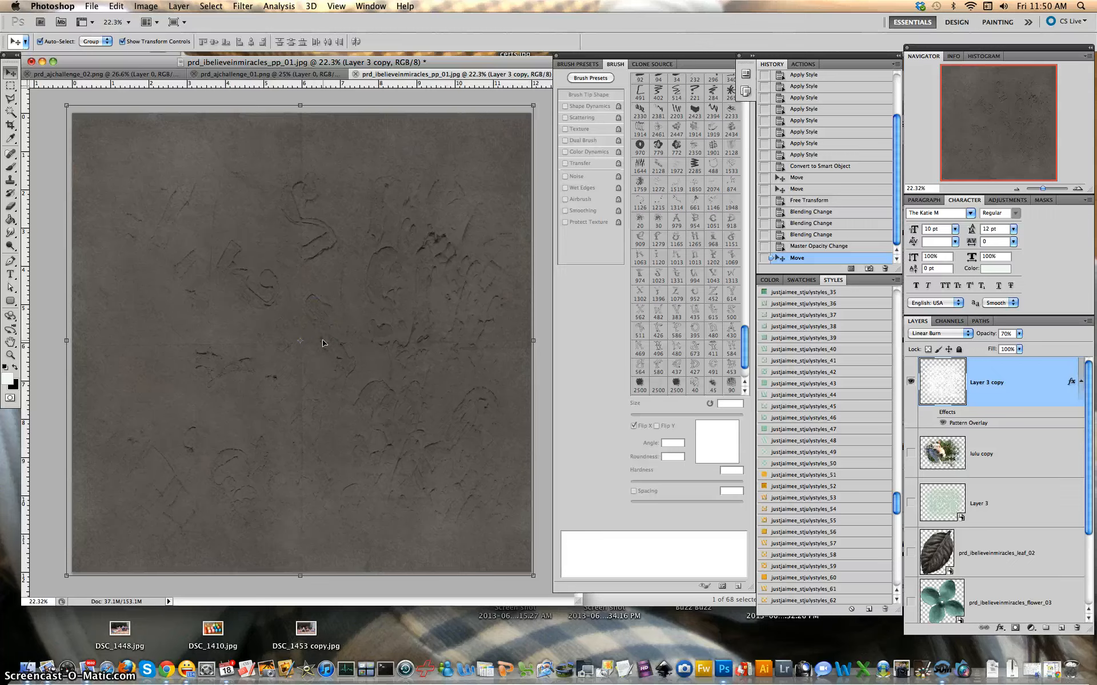